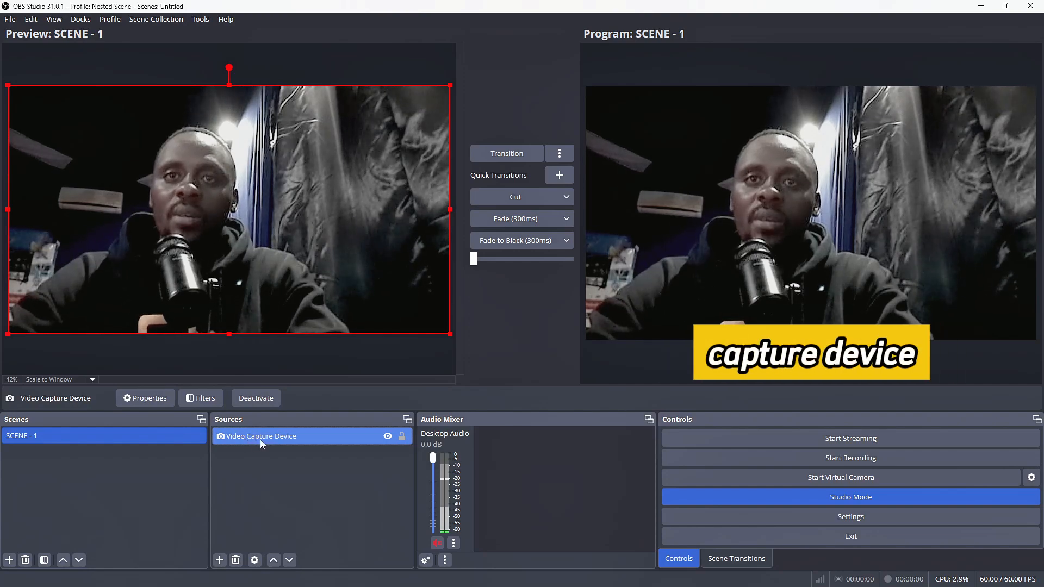
- Add a new scene named Scene 2
{"action": "left_click", "coordinate": [266, 456]}
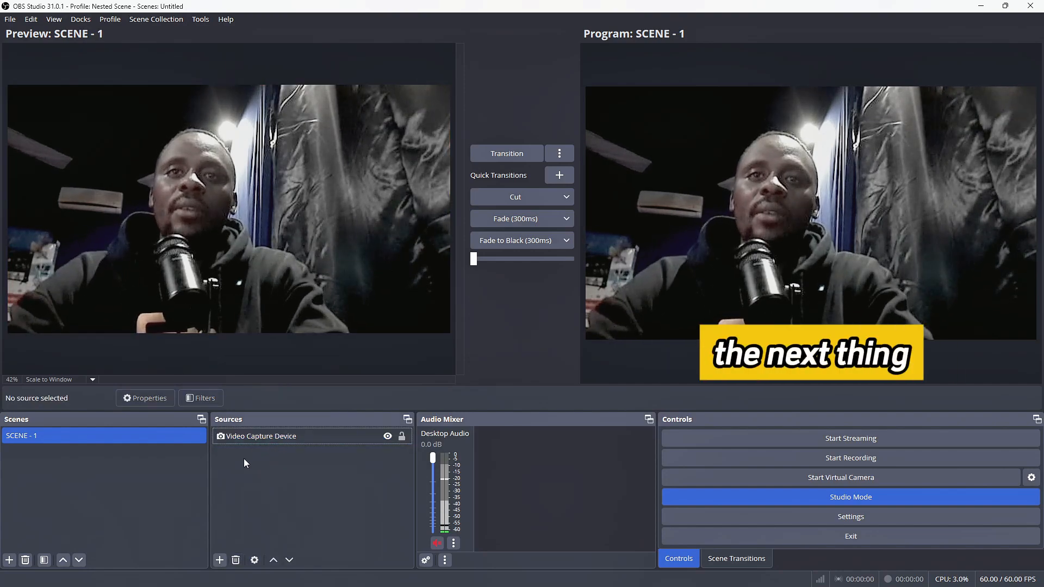
{"action": "left_click", "coordinate": [9, 560]}
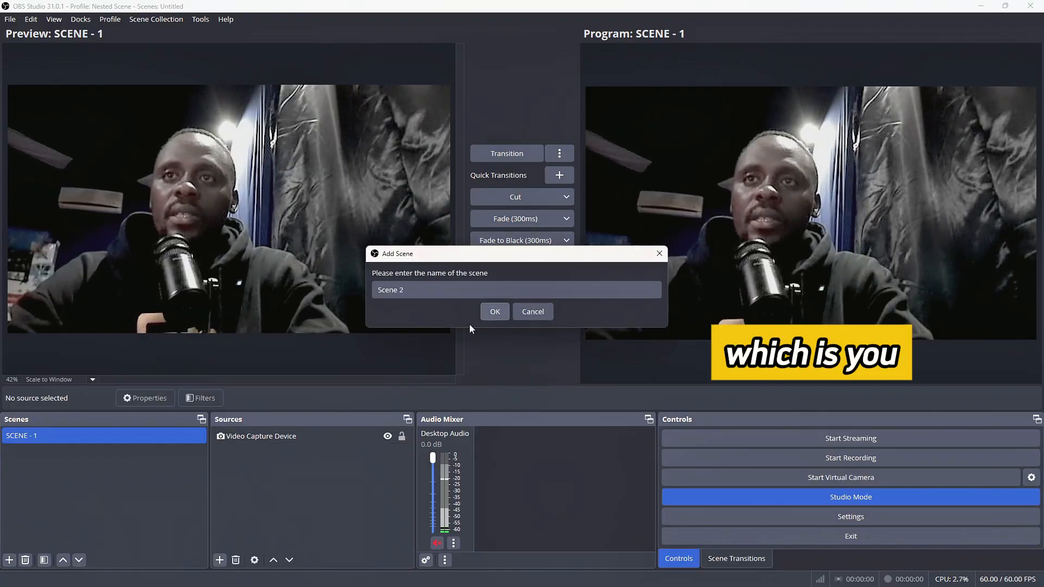
{"action": "left_click", "coordinate": [11, 561]}
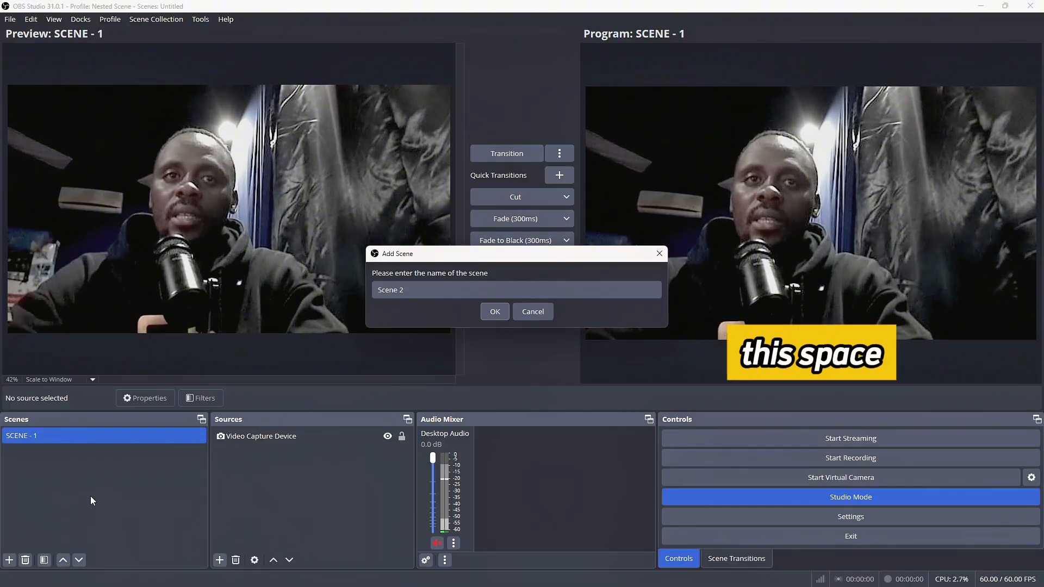
{"action": "left_click", "coordinate": [495, 313]}
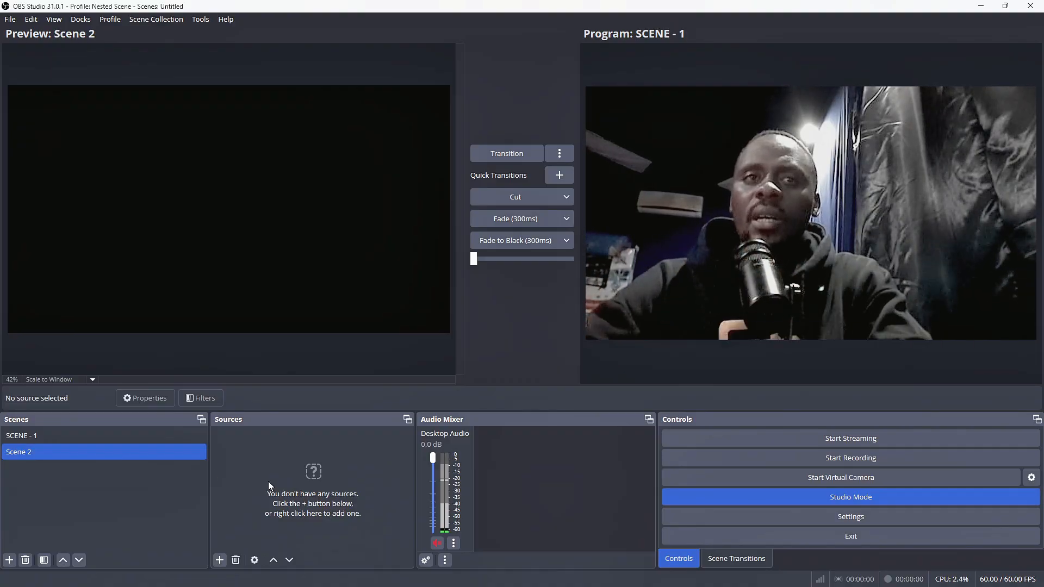
- Switch between SCENE - 1 and Scene 2 to compare their sources, ending on Scene 2
{"action": "left_click", "coordinate": [32, 436]}
{"action": "left_click", "coordinate": [249, 435]}
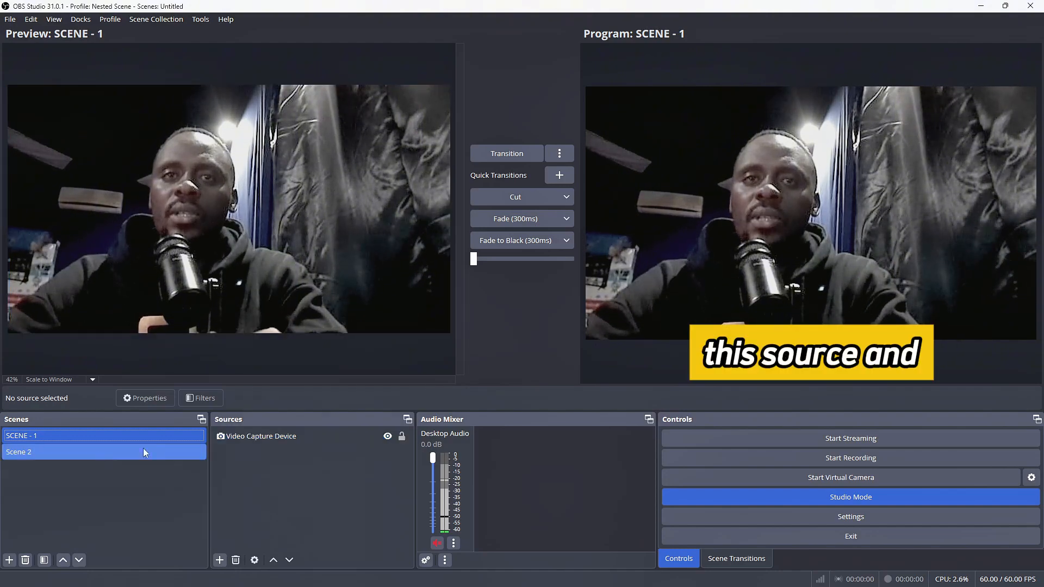
{"action": "left_click", "coordinate": [34, 453]}
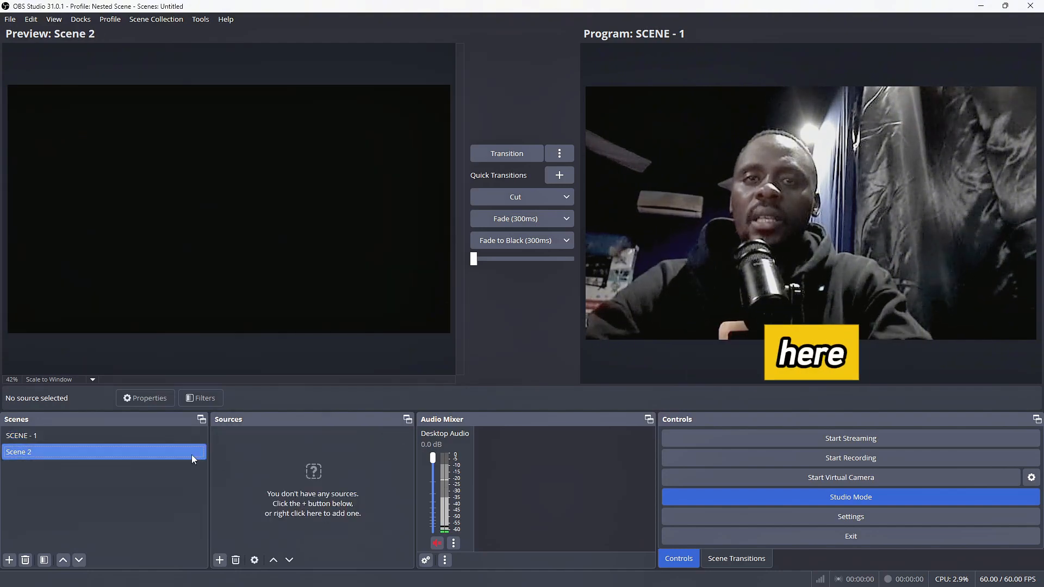
{"action": "left_click", "coordinate": [56, 439]}
{"action": "left_click", "coordinate": [239, 437]}
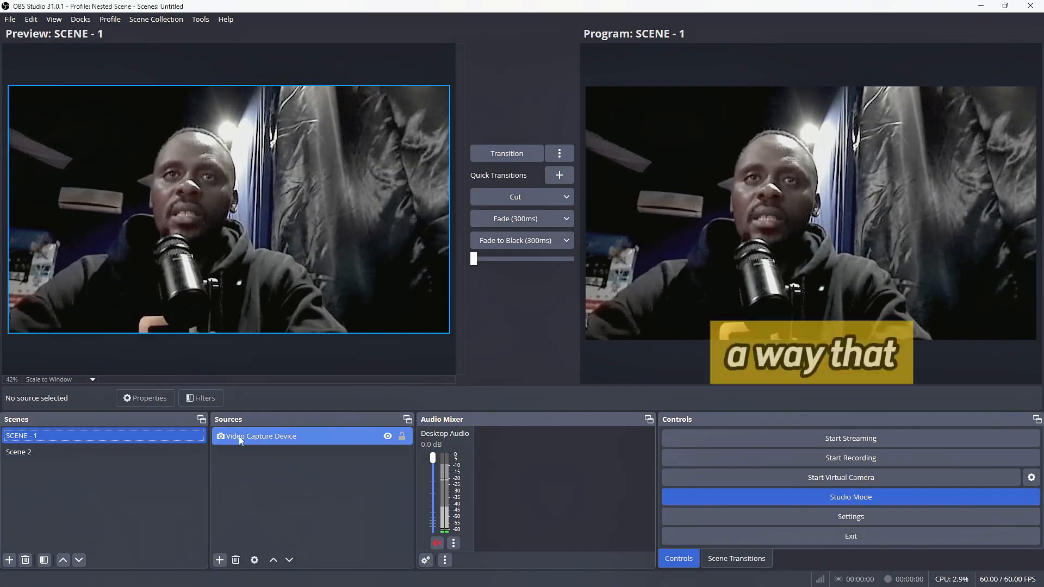
{"action": "left_click", "coordinate": [69, 452]}
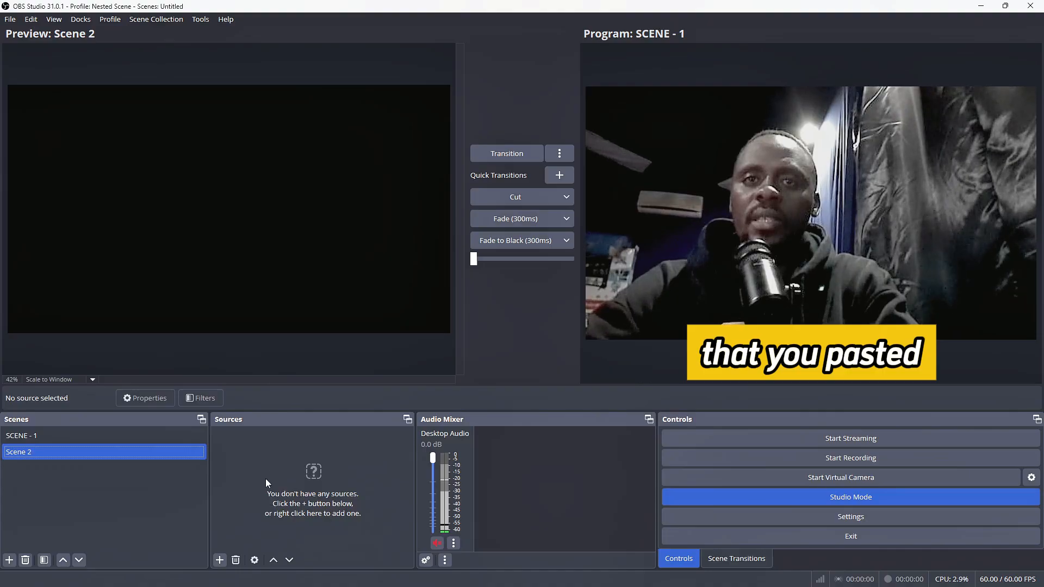
{"action": "left_click", "coordinate": [113, 438]}
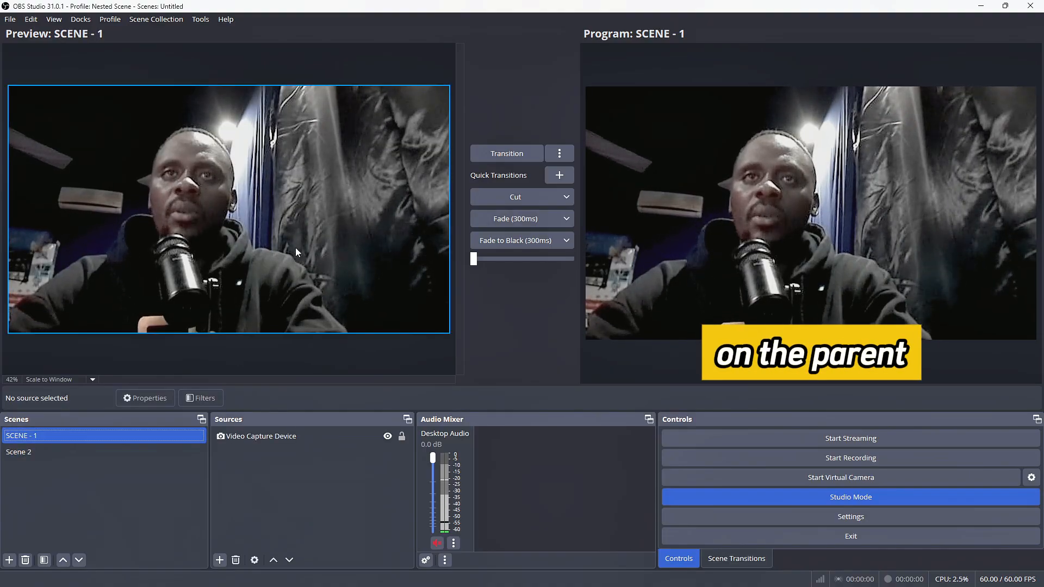
{"action": "left_click", "coordinate": [36, 450]}
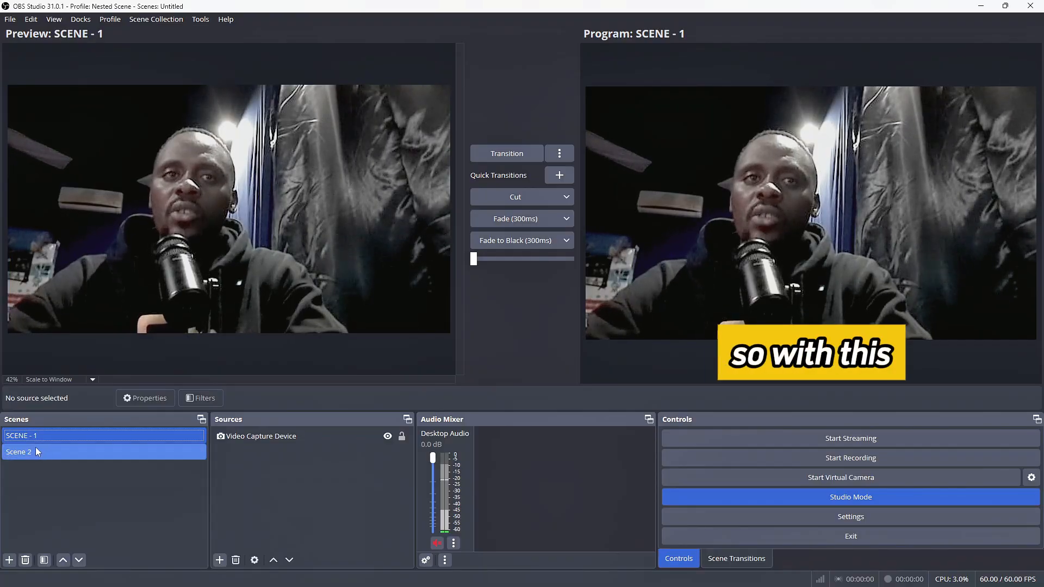
{"action": "left_click", "coordinate": [35, 452]}
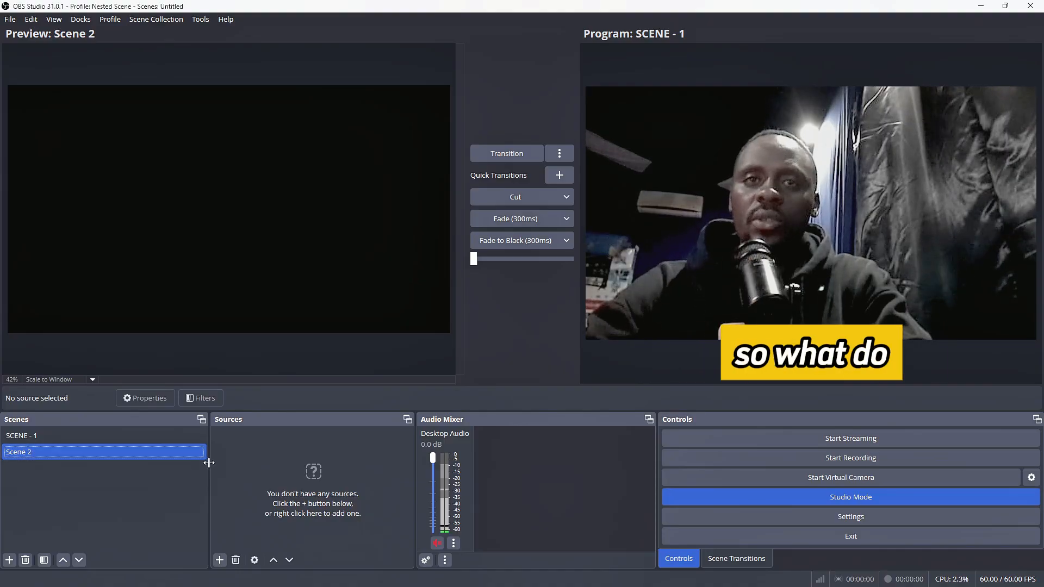
{"action": "right_click", "coordinate": [236, 449]}
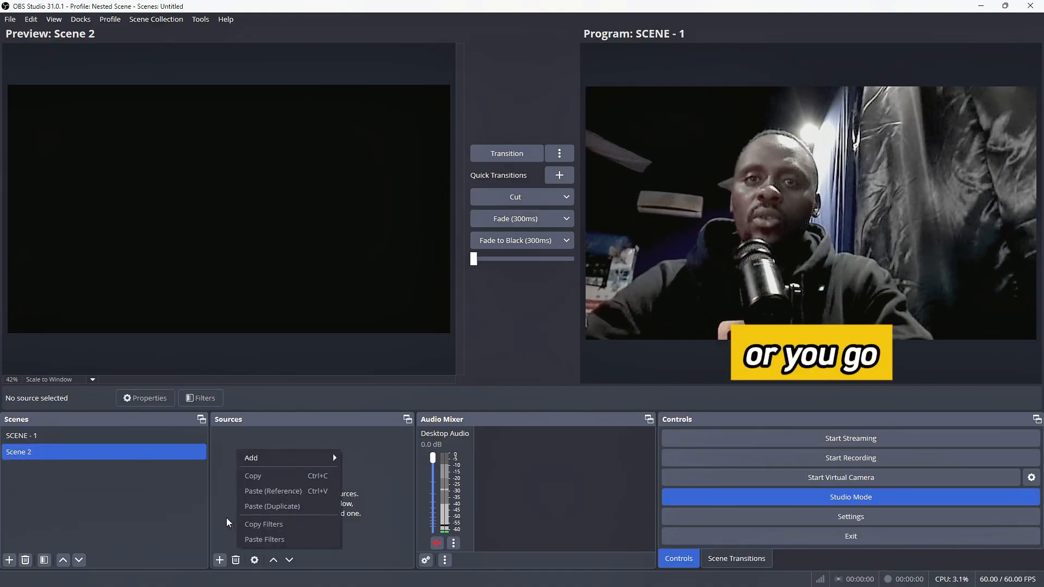
{"action": "left_click", "coordinate": [224, 534]}
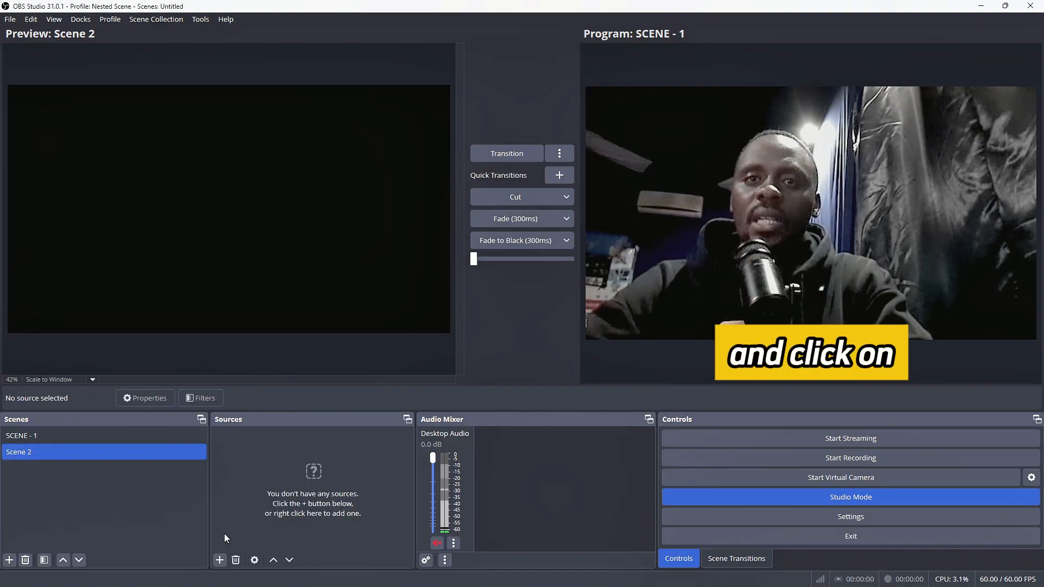
{"action": "right_click", "coordinate": [232, 458]}
{"action": "mouse_move", "coordinate": [260, 467]}
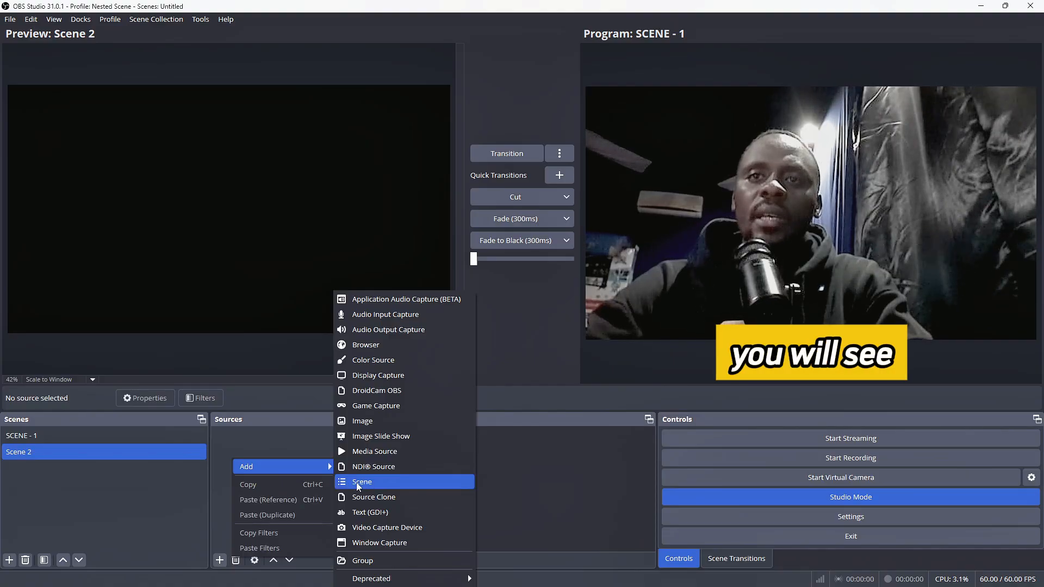
{"action": "left_click", "coordinate": [283, 445]}
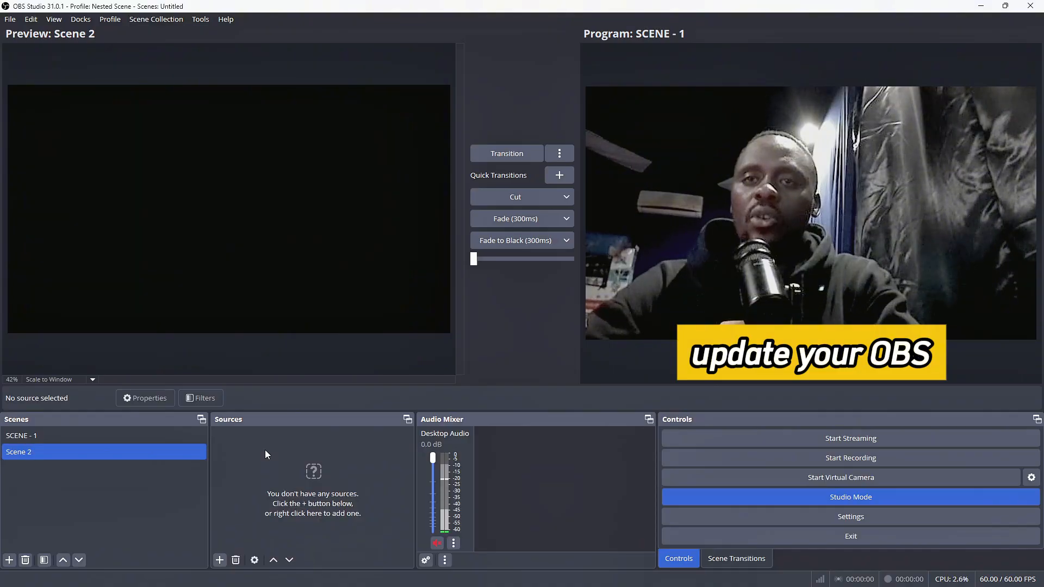
- Add the existing SCENE - 1 to Scene 2 as a visible Scene source
{"action": "right_click", "coordinate": [266, 446]}
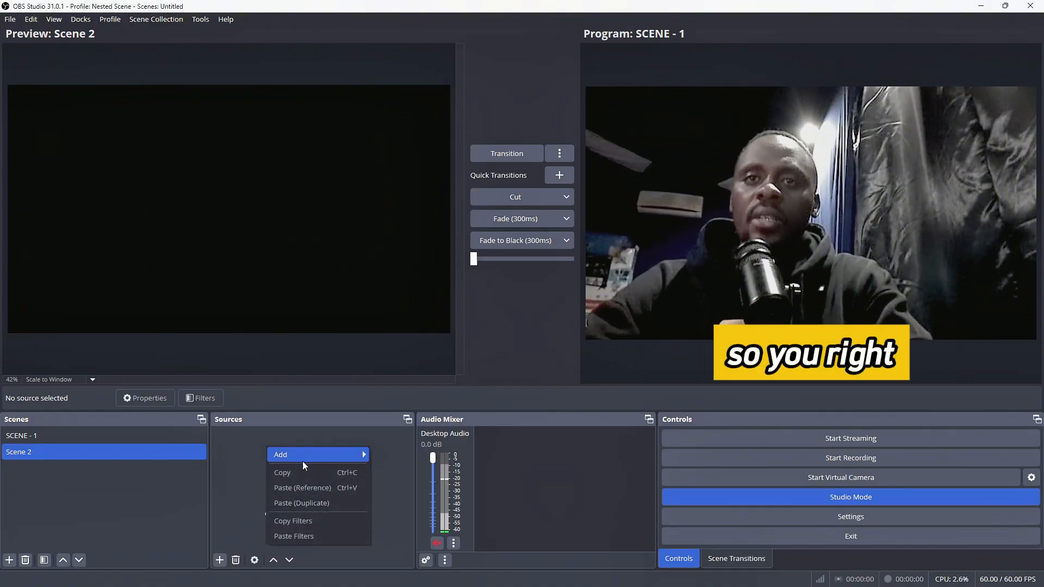
{"action": "mouse_move", "coordinate": [303, 458]}
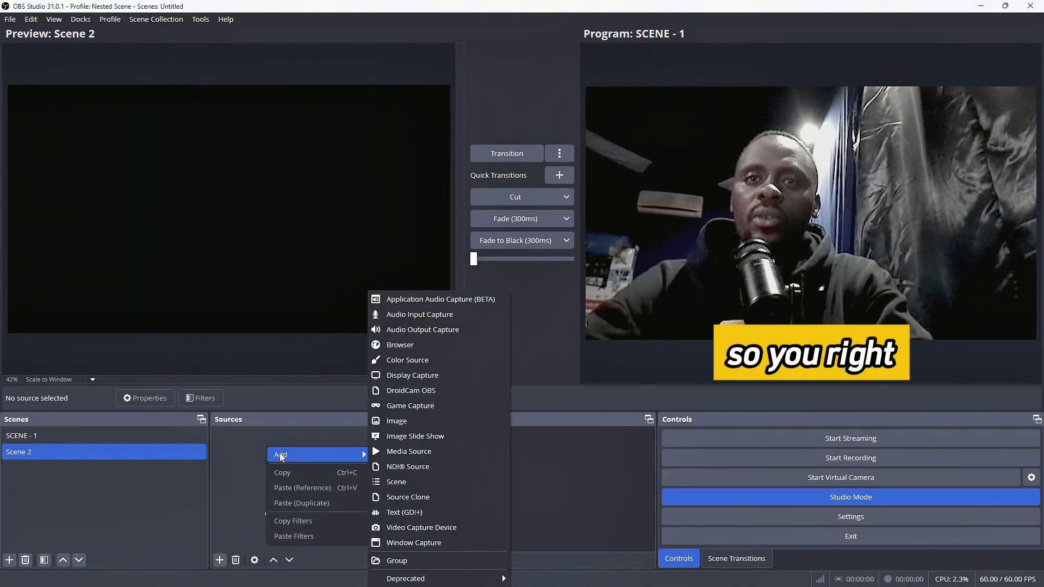
{"action": "left_click", "coordinate": [392, 481]}
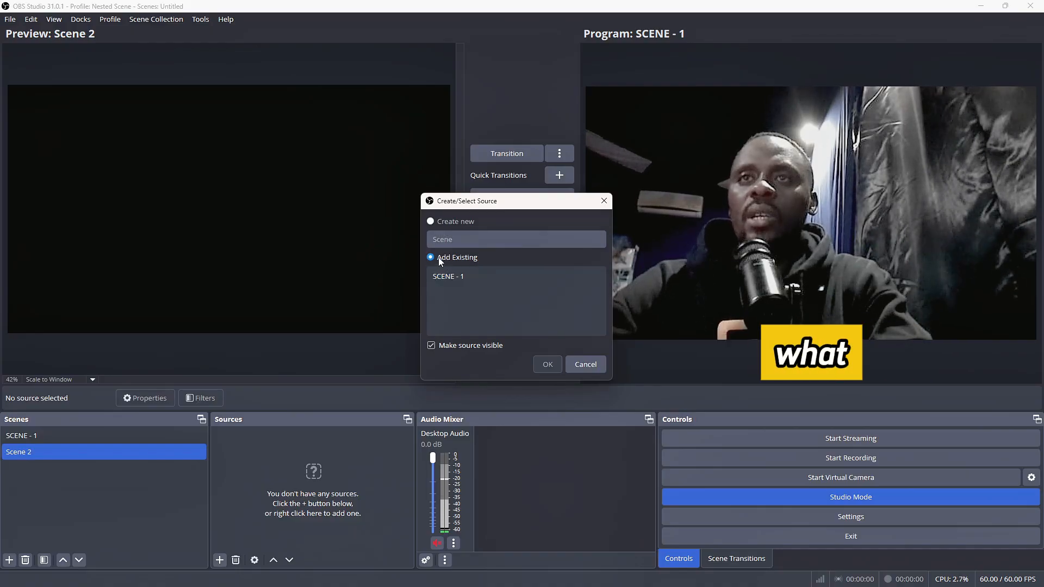
{"action": "left_click", "coordinate": [451, 277]}
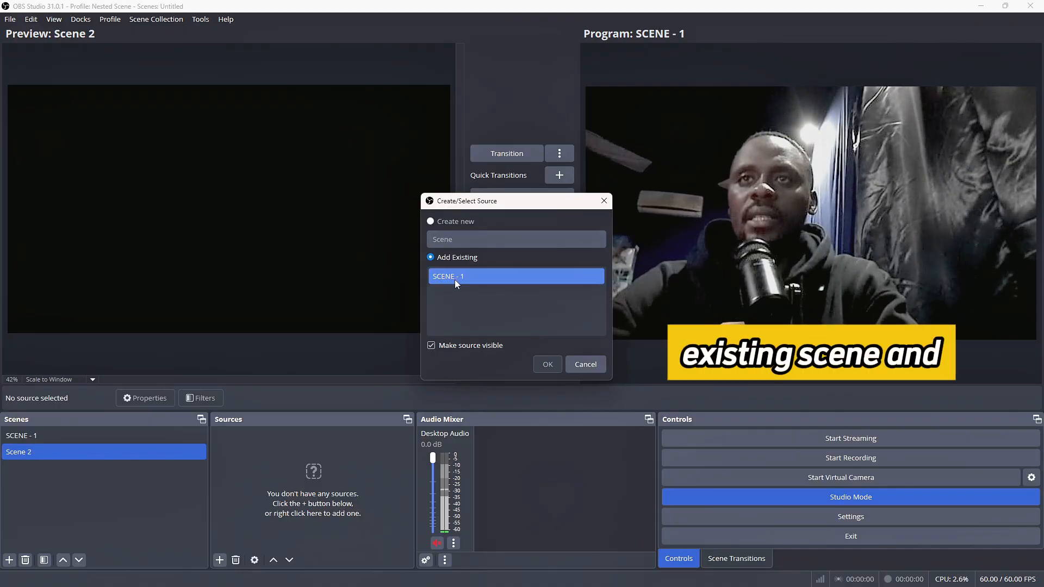
{"action": "left_click", "coordinate": [453, 276]}
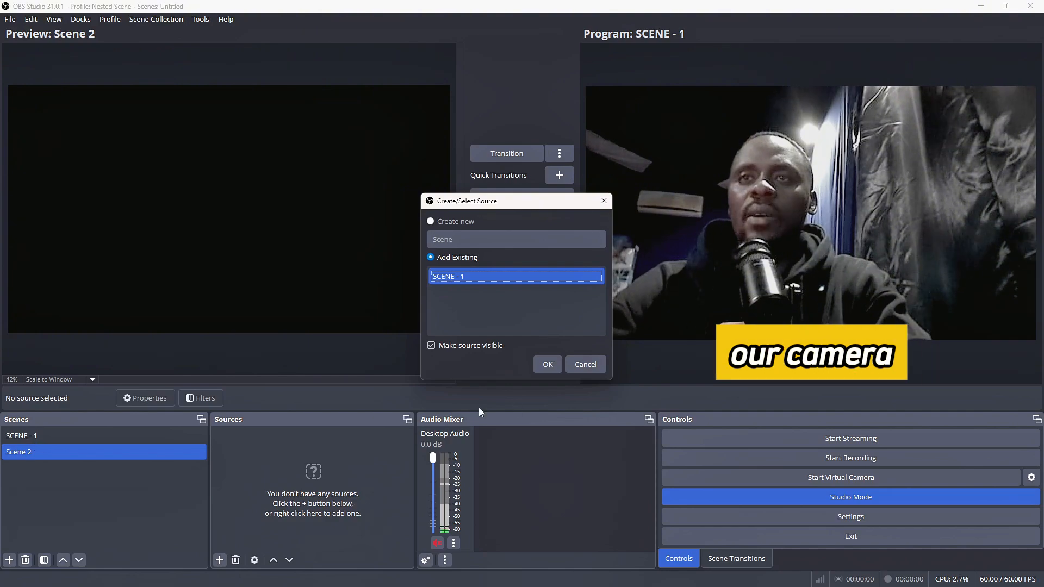
{"action": "left_click", "coordinate": [545, 365]}
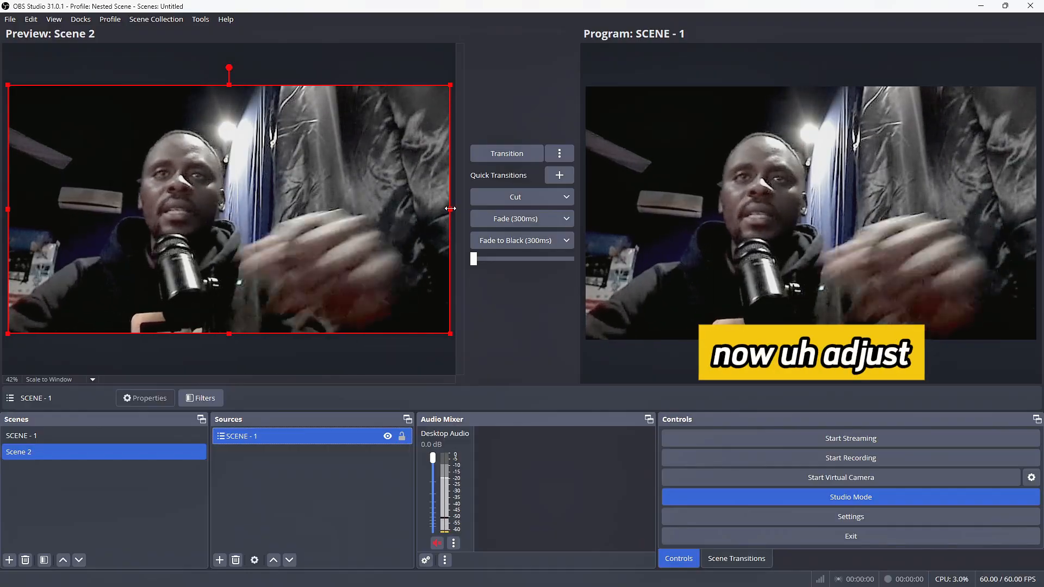
- Try cropping the right side of the nested SCENE - 1 source by about 513 px and compare it with the original scene
{"action": "left_click_drag", "start_coordinate": [450, 209], "coordinate": [330, 216]}
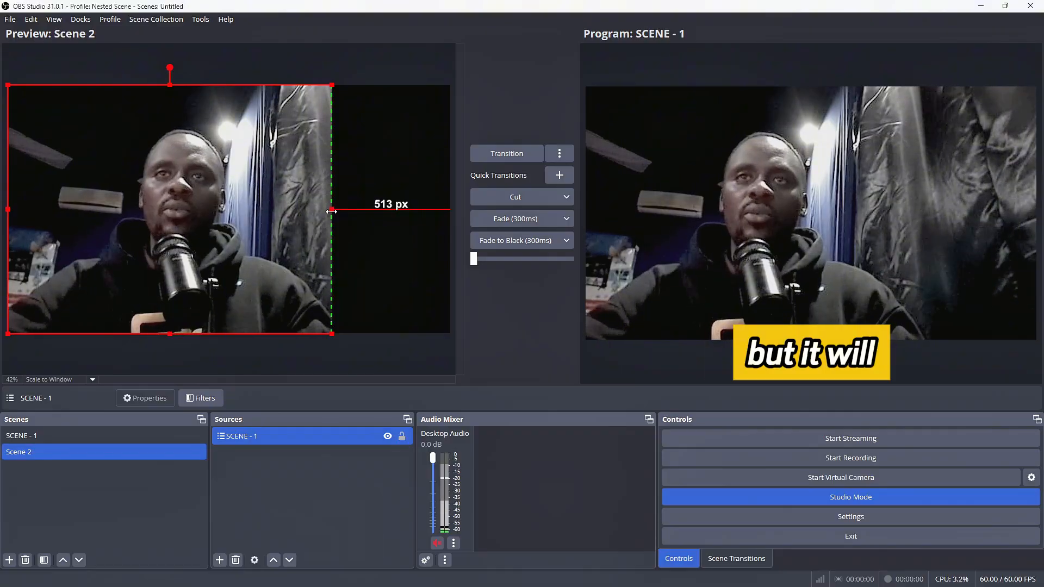
{"action": "left_click", "coordinate": [56, 435]}
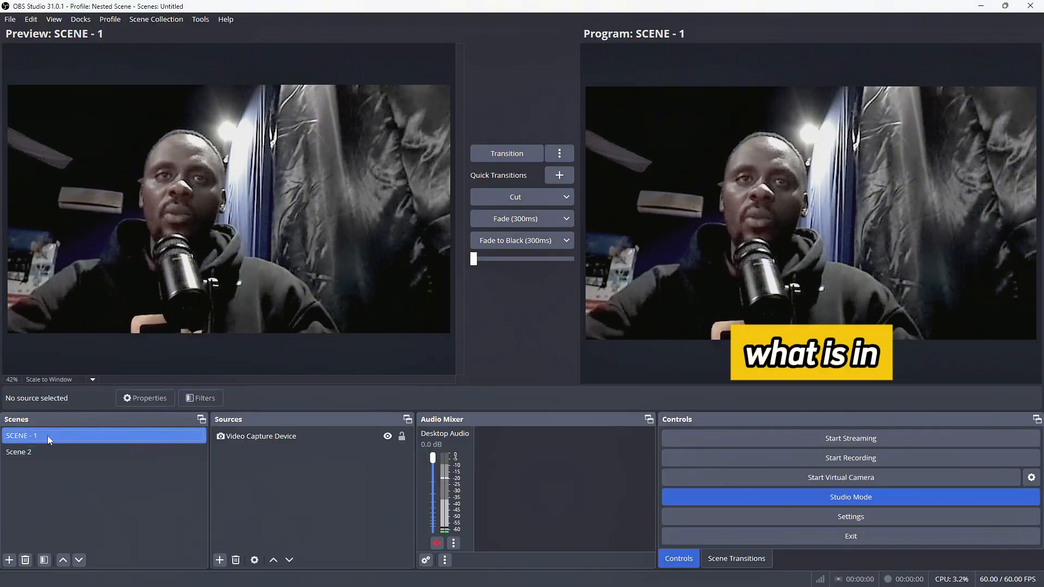
{"action": "left_click", "coordinate": [55, 456]}
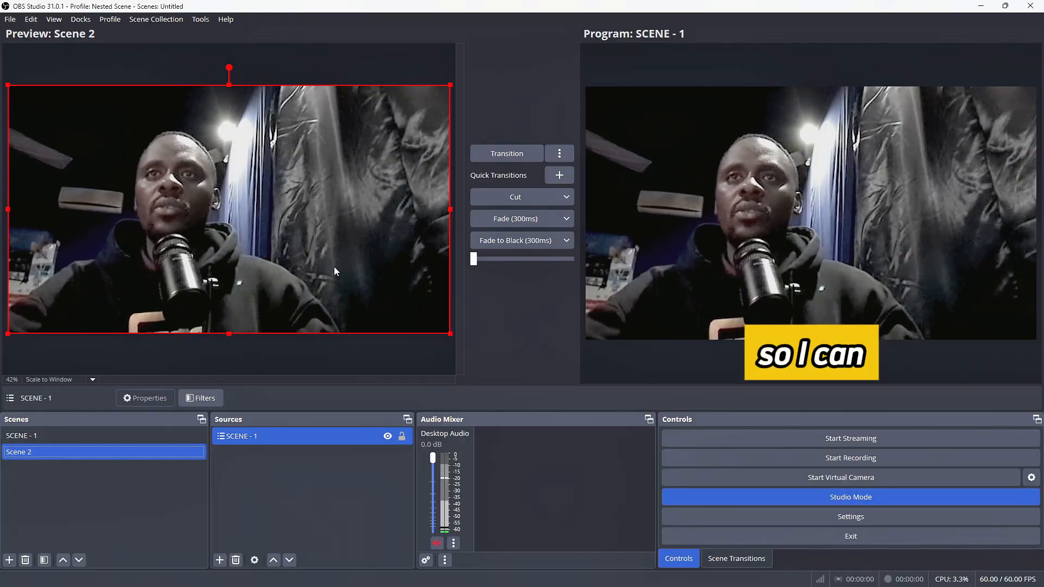
- Apply an alpha mask to the nested SCENE - 1 source by choosing 4-3mask.png in its Image Mask/Blend filter and enabling the filter
{"action": "left_click", "coordinate": [248, 440]}
{"action": "right_click", "coordinate": [247, 439]}
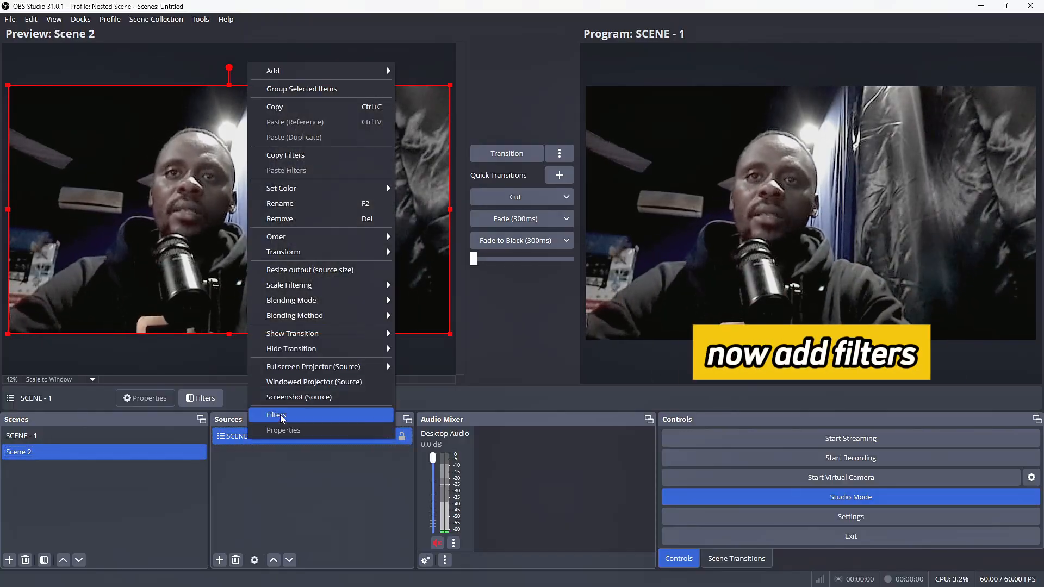
{"action": "left_click", "coordinate": [289, 404]}
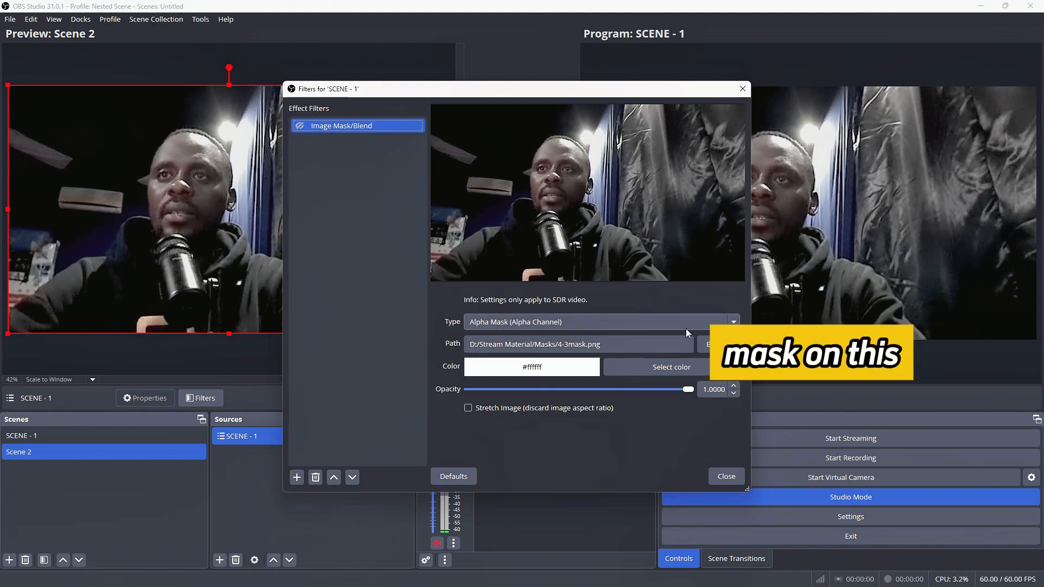
{"action": "left_click", "coordinate": [718, 345]}
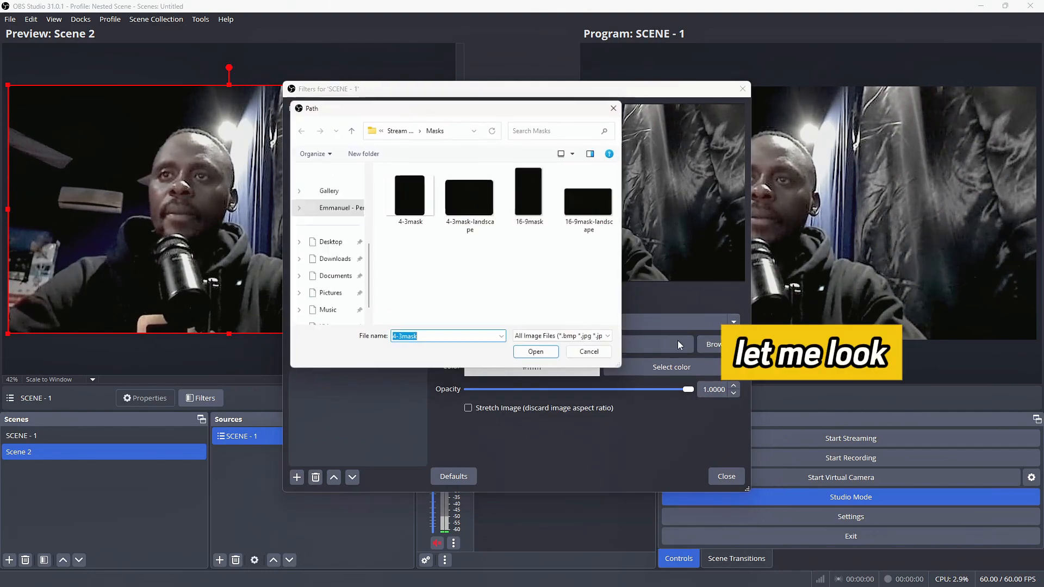
{"action": "left_click", "coordinate": [414, 218]}
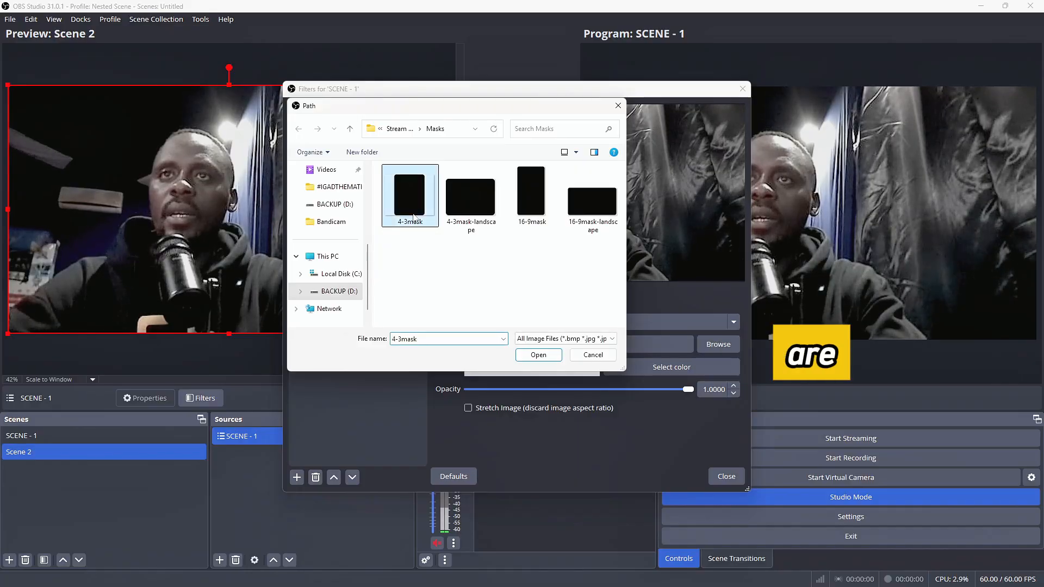
{"action": "left_click", "coordinate": [527, 356]}
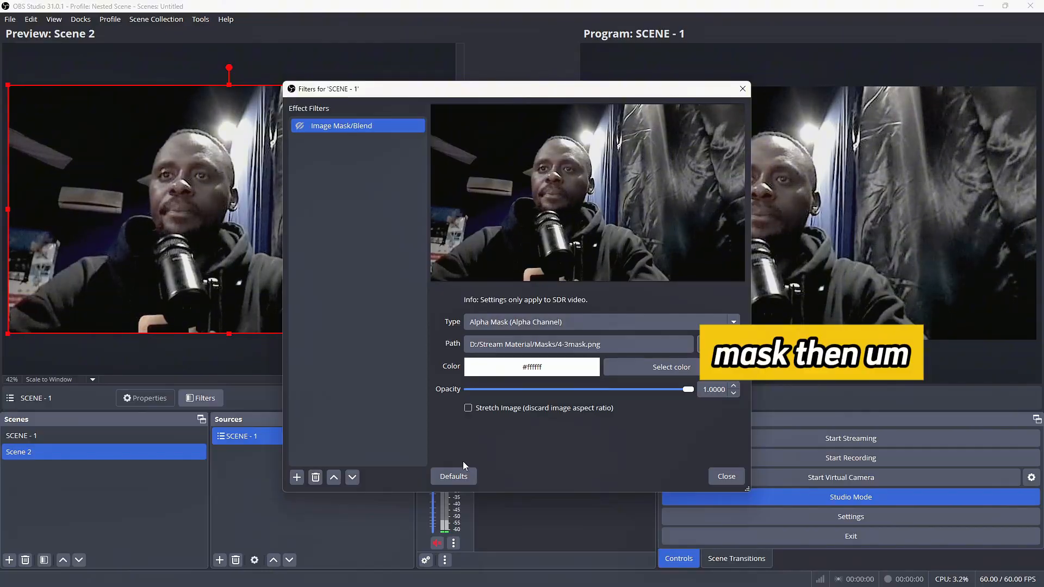
{"action": "left_click", "coordinate": [300, 126]}
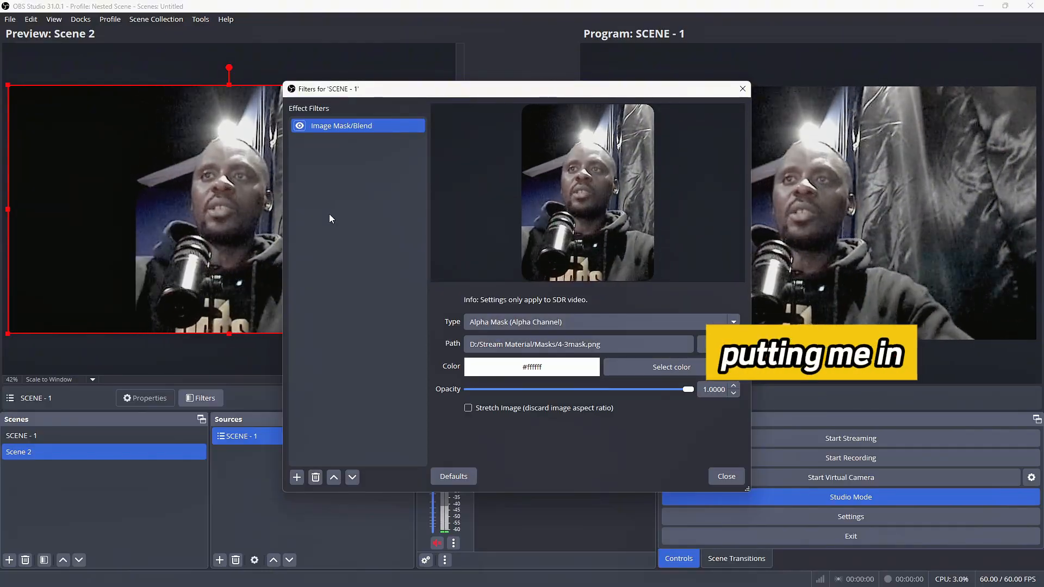
{"action": "left_click", "coordinate": [726, 477]}
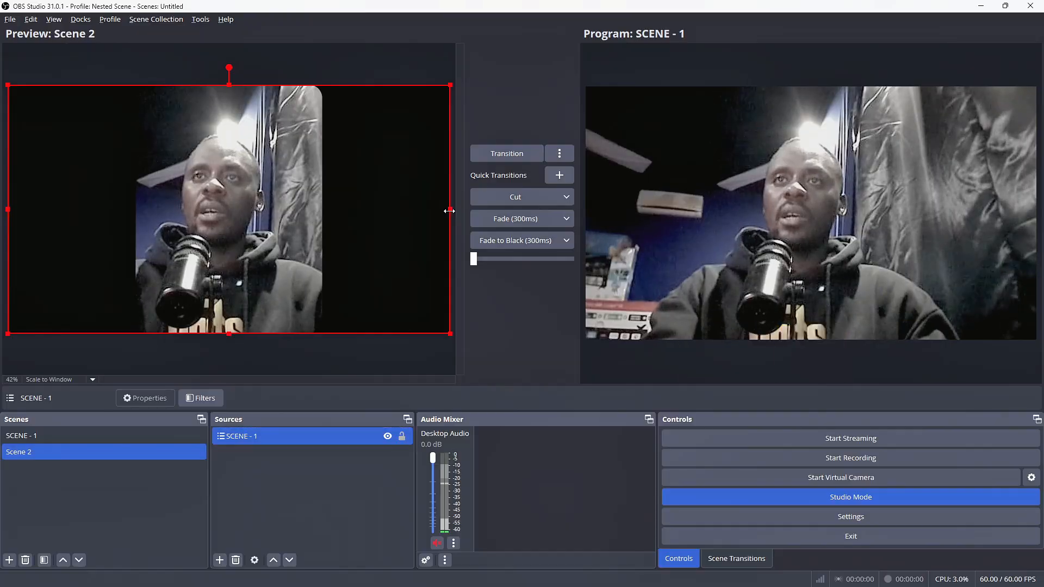
- Crop the nested source to the mask's edges, about 547 px on the right and 543 px on the left, and scale it down proportionally
{"action": "left_click_drag", "start_coordinate": [450, 211], "coordinate": [329, 226]}
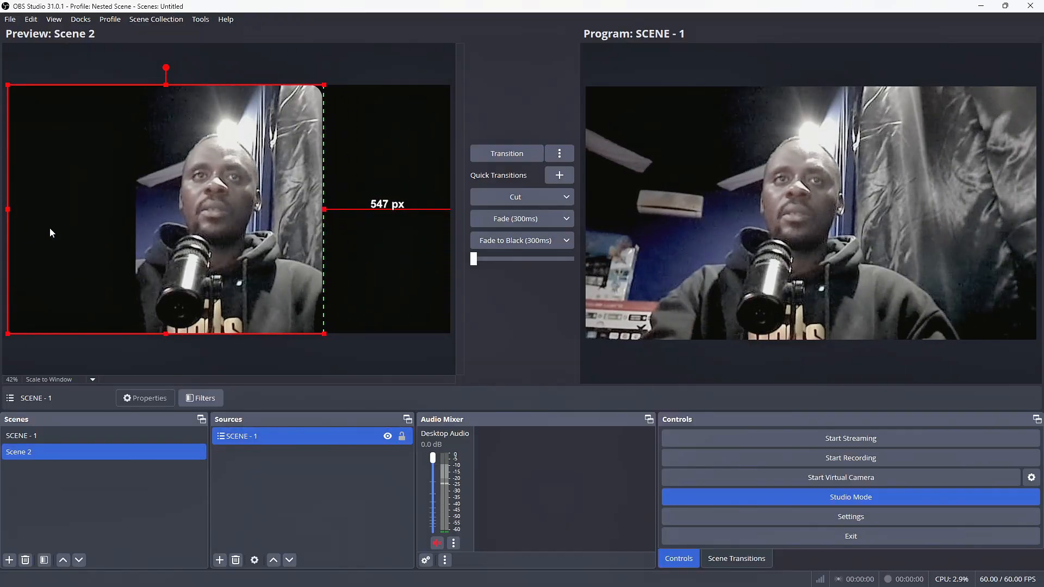
{"action": "left_click_drag", "start_coordinate": [8, 210], "coordinate": [124, 213]}
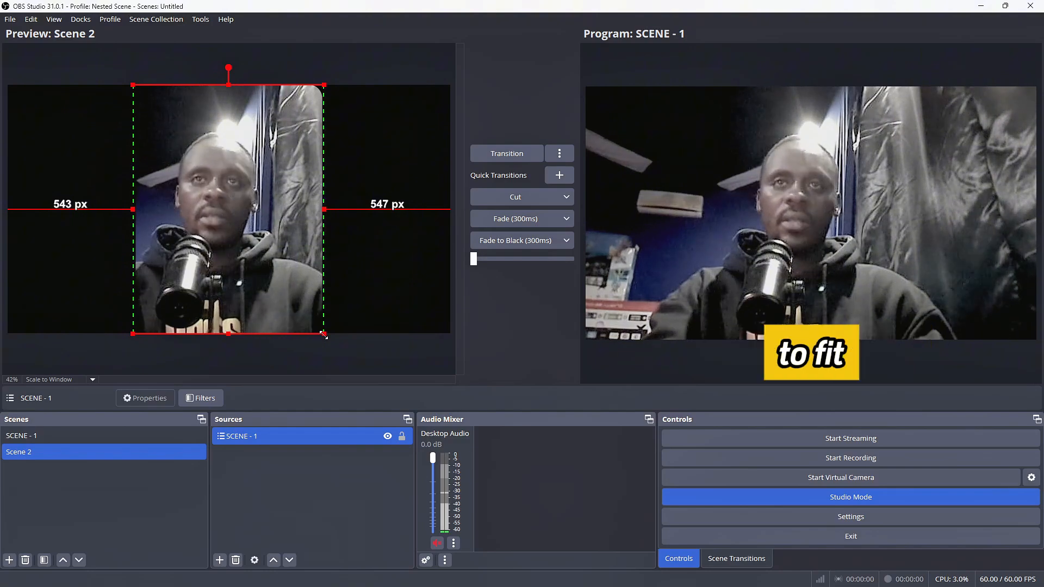
{"action": "left_click_drag", "start_coordinate": [324, 333], "coordinate": [278, 285]}
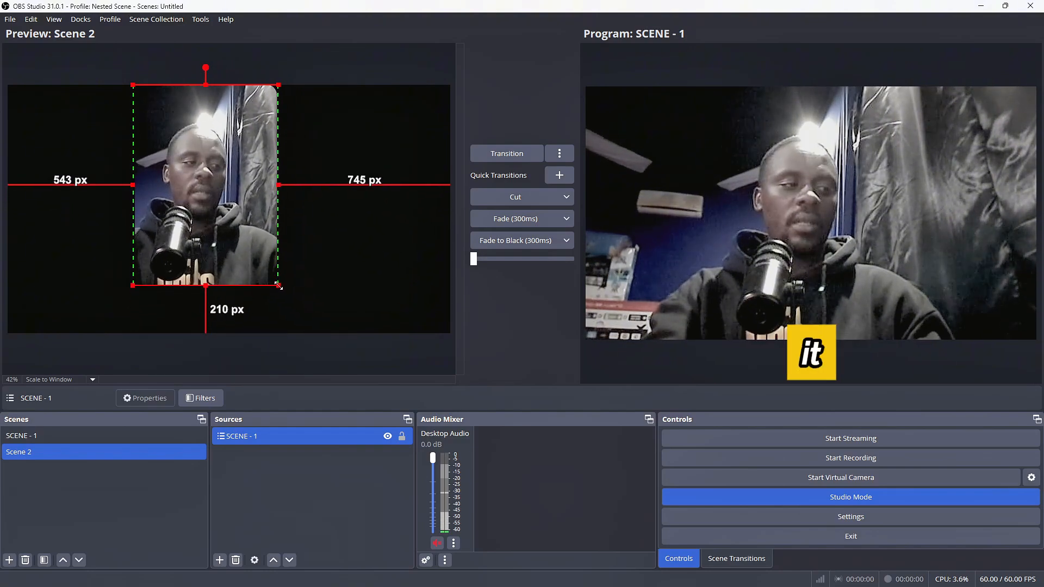
- Move the nested SCENE - 1 source to about 146 px from the canvas's left edge and center it vertically
{"action": "right_click", "coordinate": [210, 184]}
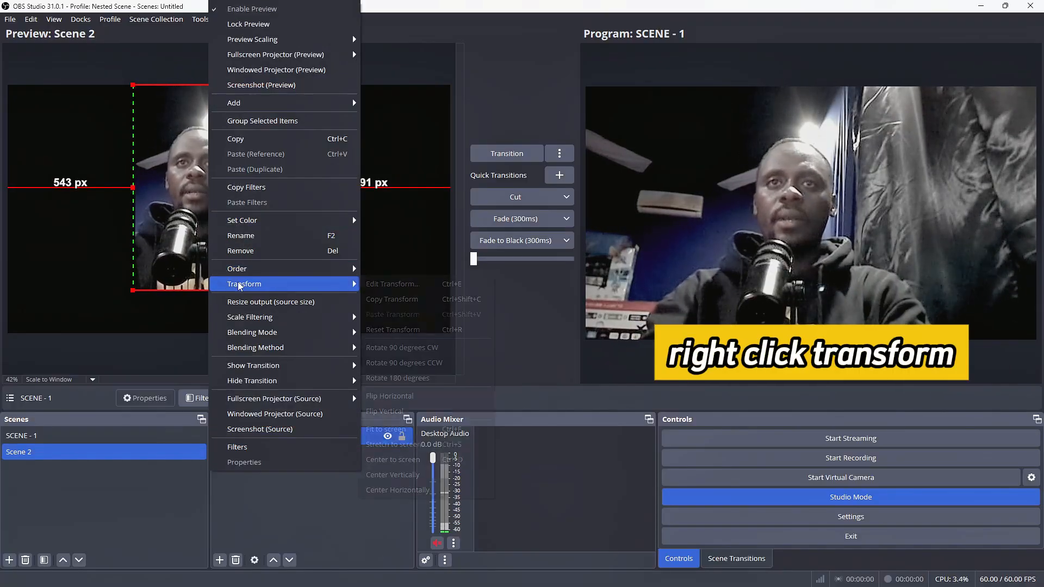
{"action": "mouse_move", "coordinate": [305, 284]}
{"action": "left_click", "coordinate": [396, 474]}
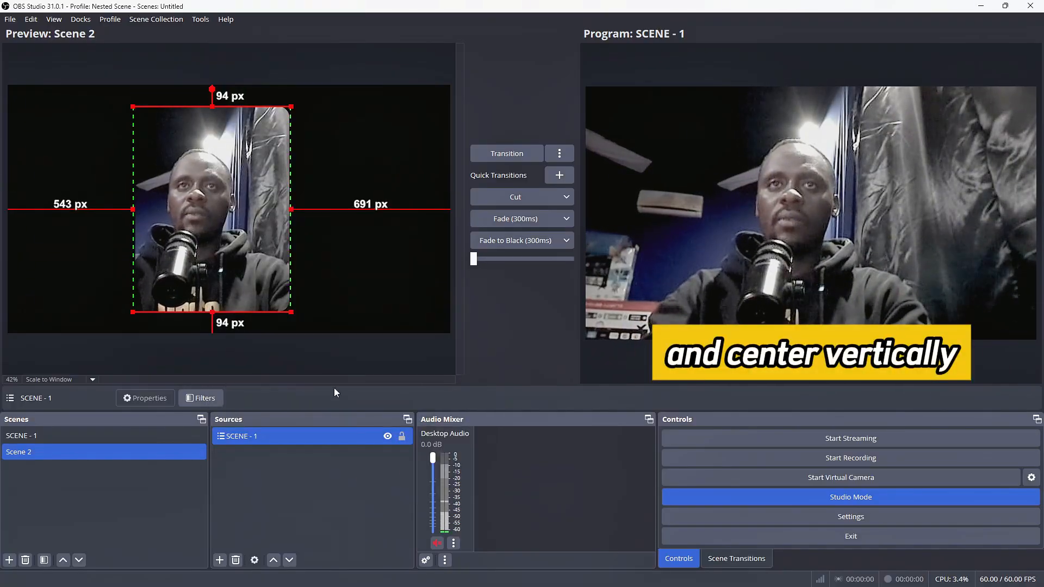
{"action": "left_click_drag", "start_coordinate": [247, 249], "coordinate": [157, 246]}
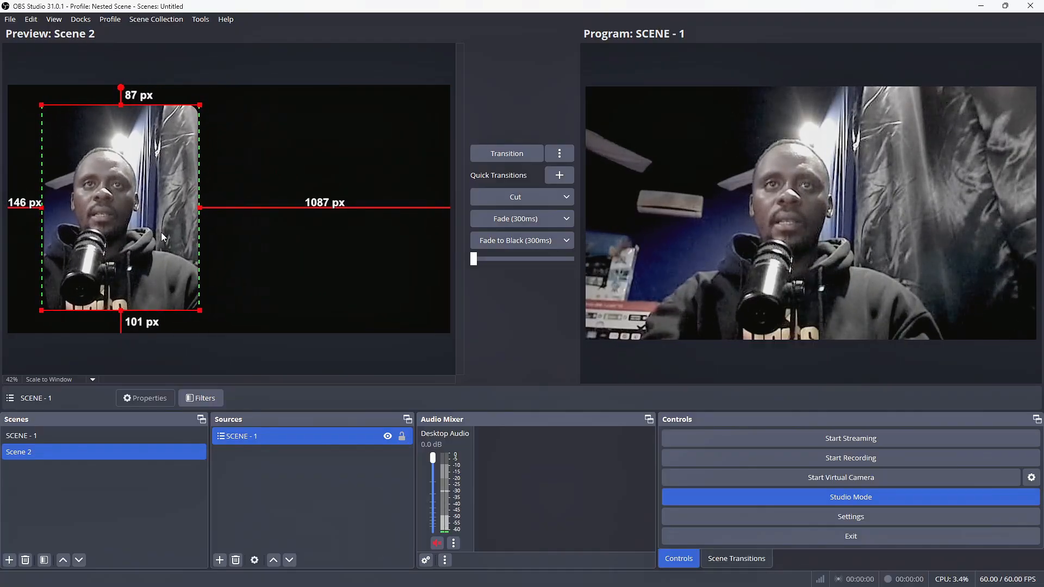
{"action": "right_click", "coordinate": [162, 233]}
{"action": "mouse_move", "coordinate": [245, 283]}
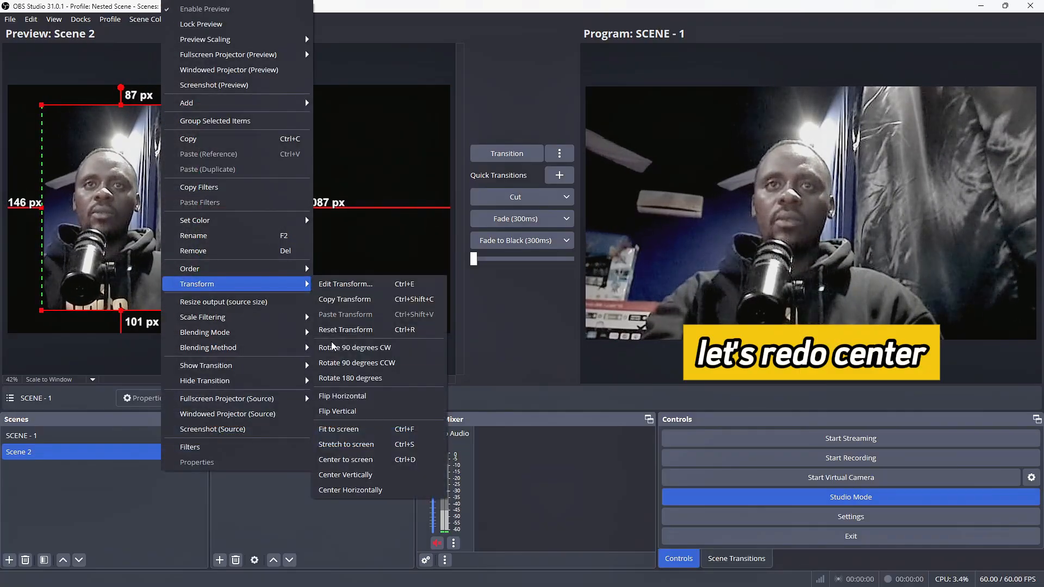
{"action": "left_click", "coordinate": [357, 478]}
{"action": "left_click", "coordinate": [286, 294]}
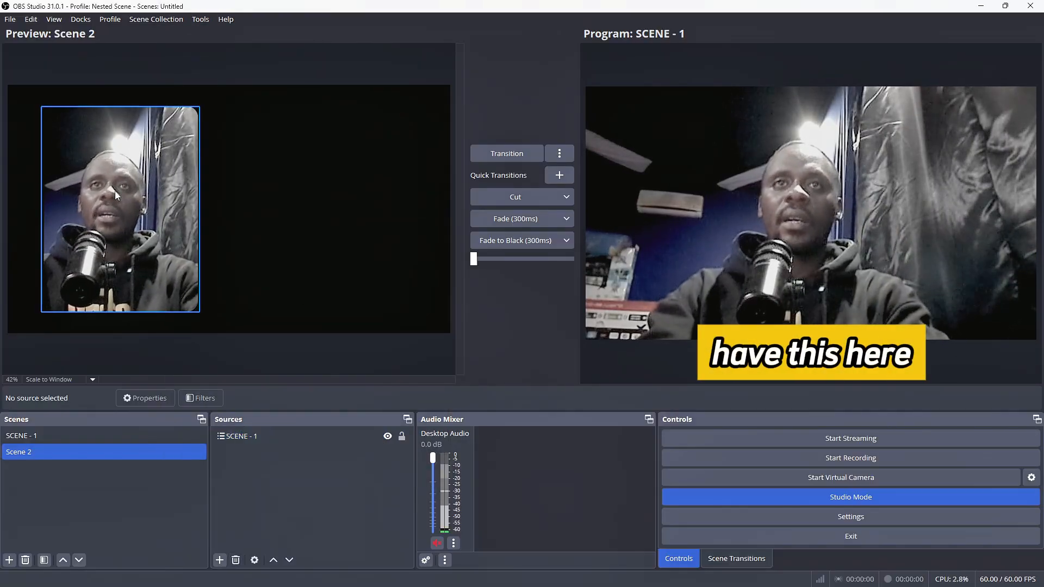
- Scale the nested SCENE - 1 source down, leaving about 1157 px to its right, and center it vertically again
{"action": "left_click", "coordinate": [127, 291]}
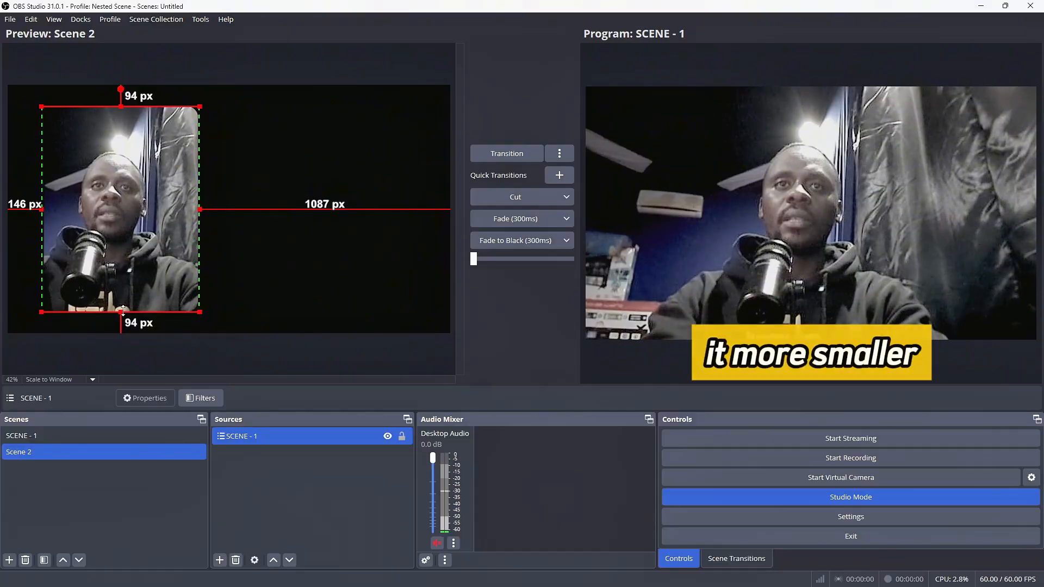
{"action": "left_click_drag", "start_coordinate": [122, 312], "coordinate": [123, 292]}
{"action": "right_click", "coordinate": [131, 235]}
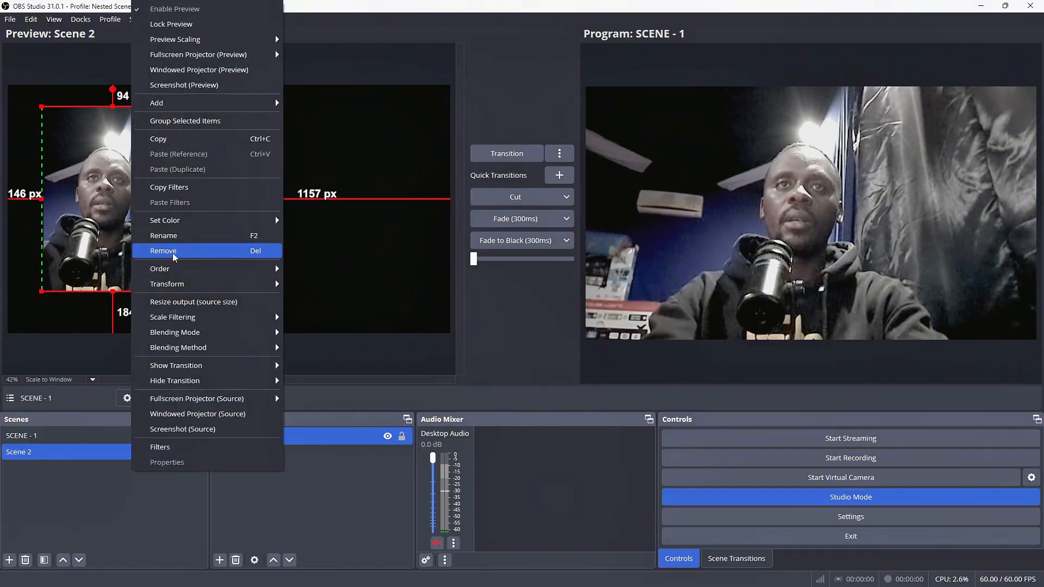
{"action": "mouse_move", "coordinate": [180, 292]}
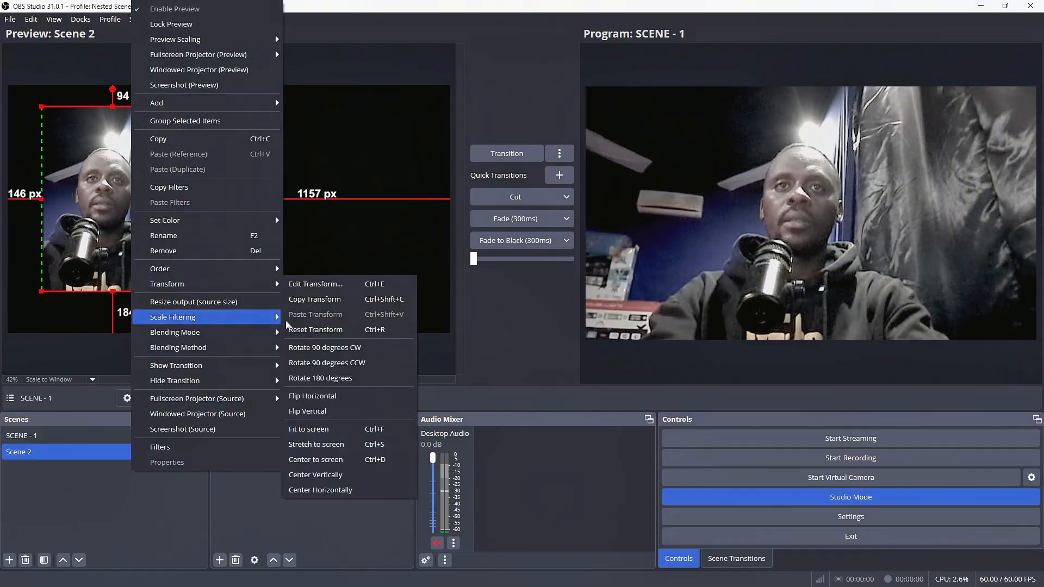
{"action": "left_click", "coordinate": [321, 475]}
{"action": "left_click", "coordinate": [220, 262]}
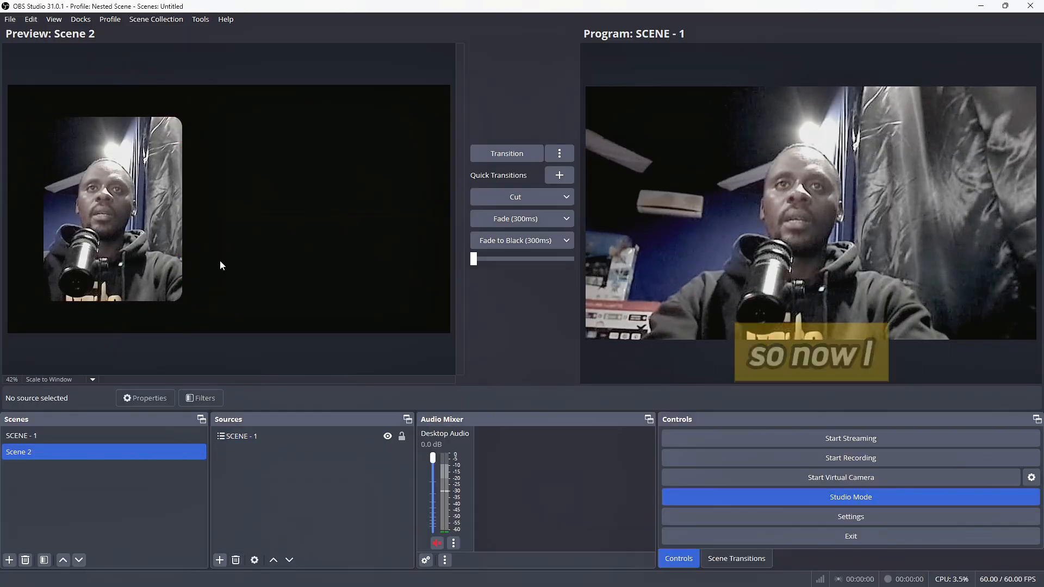
- Add a new visible Media Source to Scene 2 that plays Final Logo.mp4 from the Stream Material folder in a loop
{"action": "right_click", "coordinate": [250, 475]}
{"action": "mouse_move", "coordinate": [291, 485]}
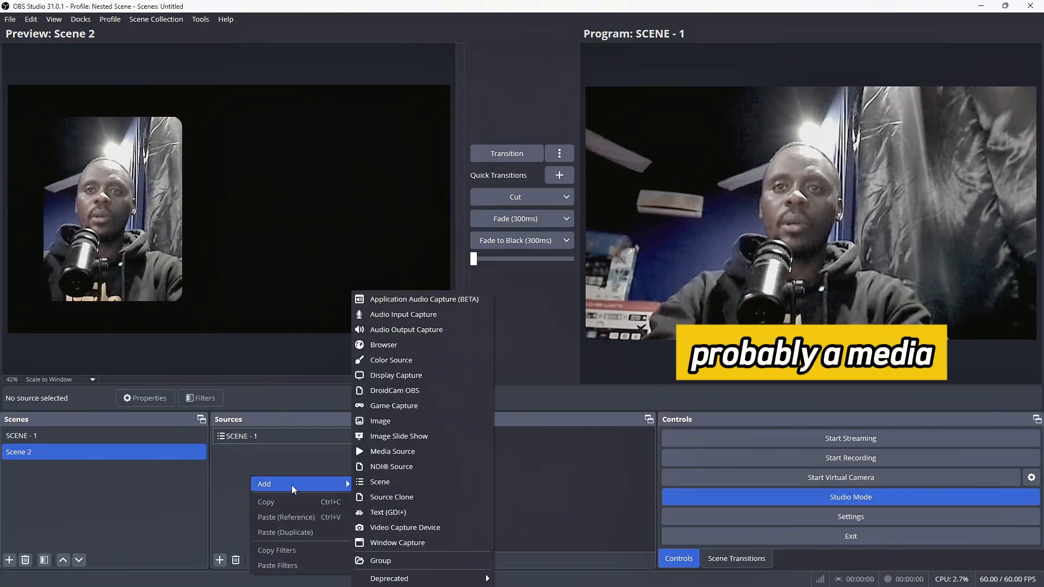
{"action": "left_click", "coordinate": [384, 453]}
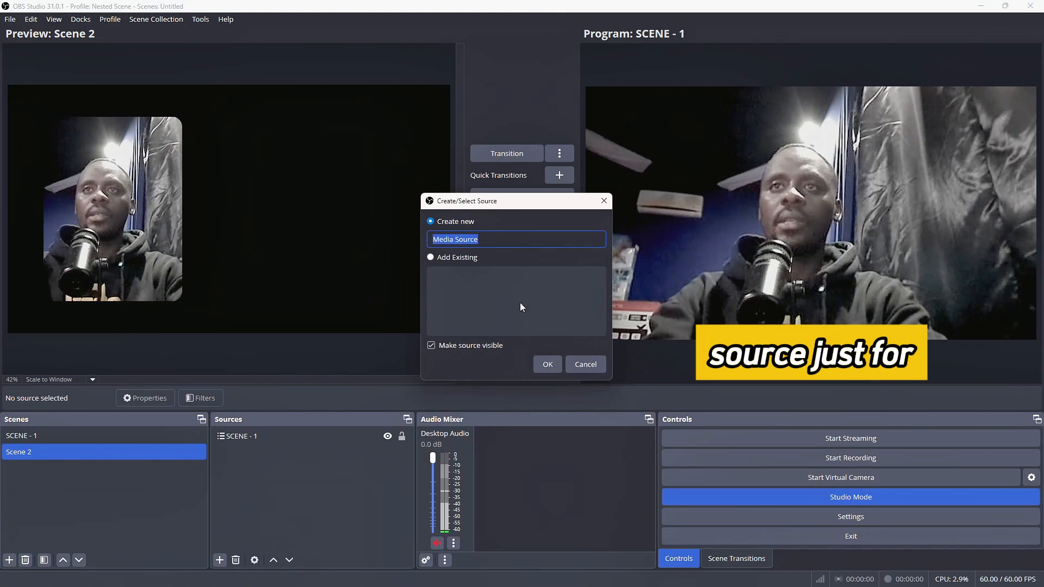
{"action": "left_click", "coordinate": [547, 365]}
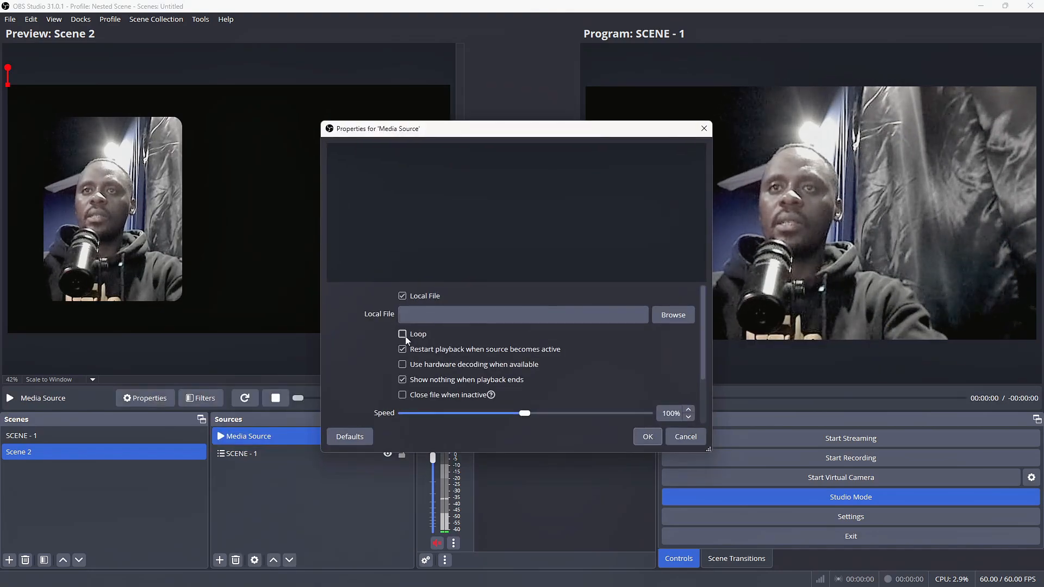
{"action": "left_click", "coordinate": [674, 315]}
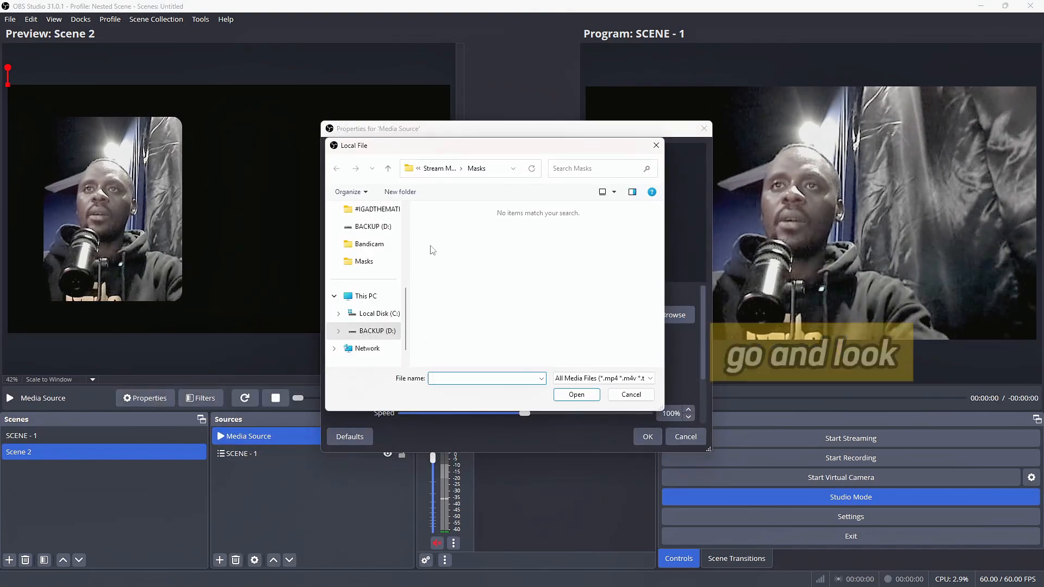
{"action": "left_click", "coordinate": [435, 169]}
{"action": "scroll", "coordinate": [533, 282], "scroll_direction": "down", "scroll_amount": 3}
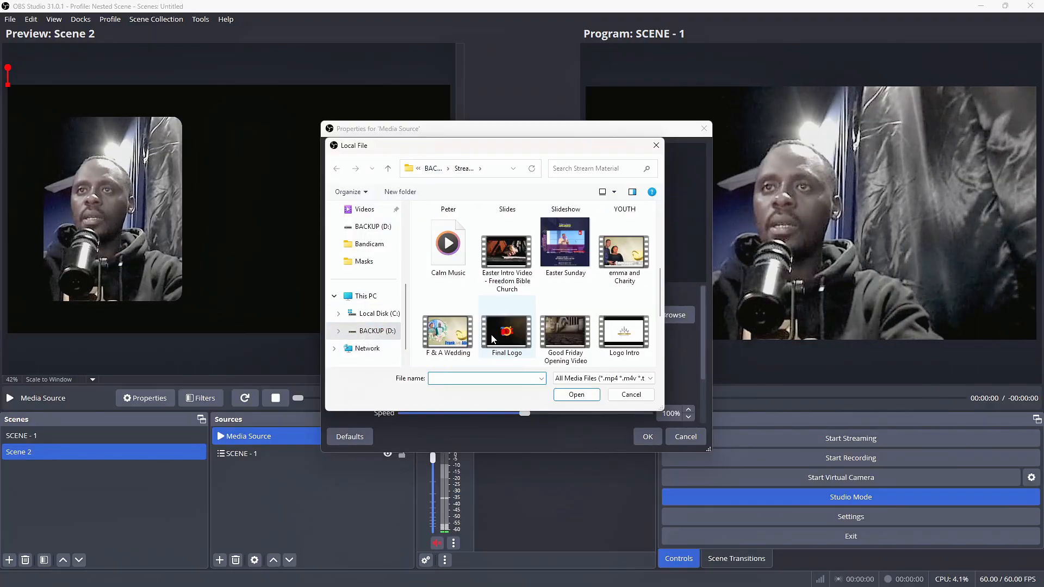
{"action": "left_click", "coordinate": [507, 331]}
{"action": "left_click", "coordinate": [576, 396]}
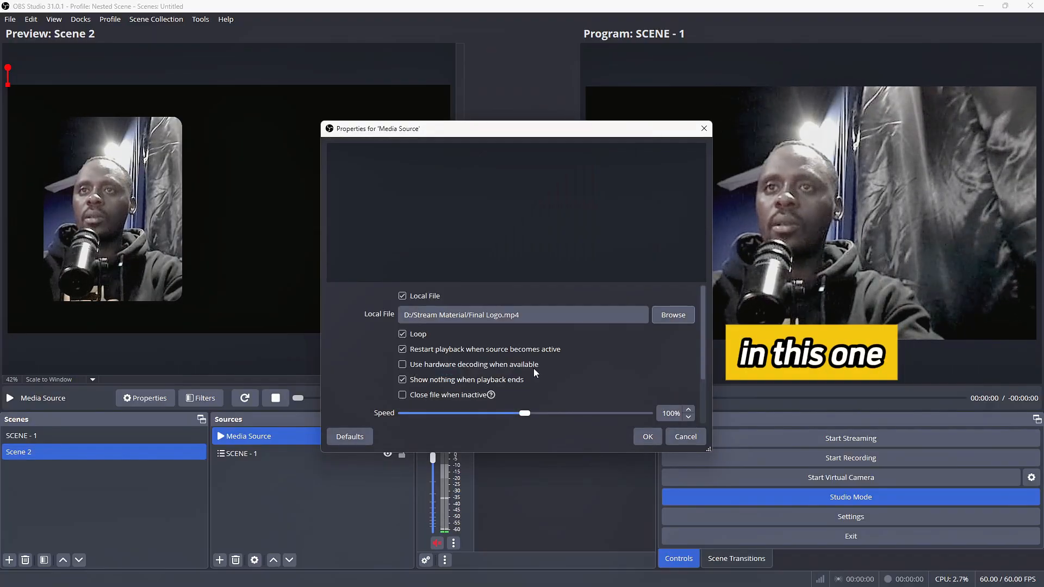
{"action": "left_click", "coordinate": [642, 436]}
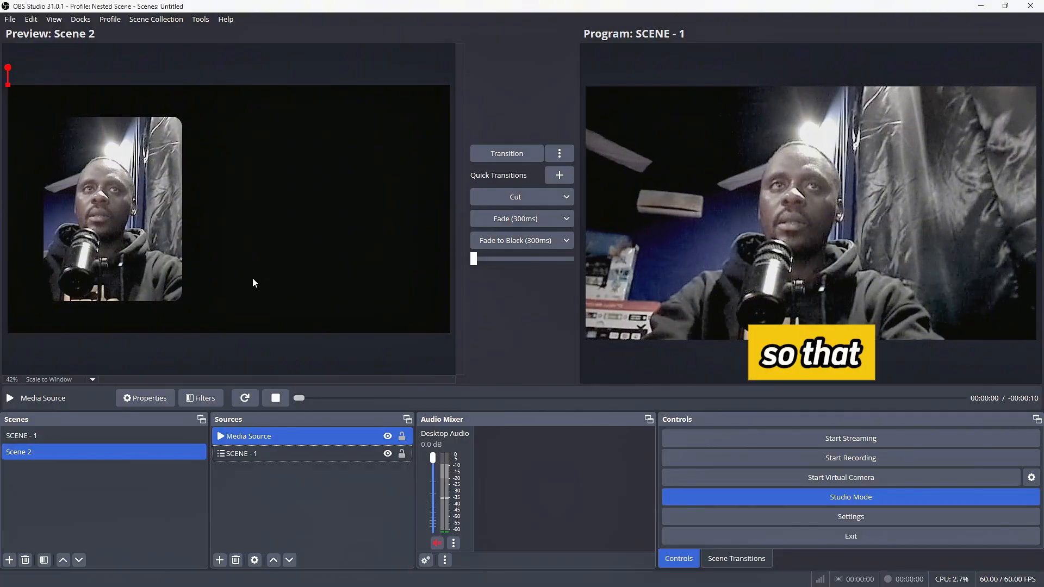
- Fit the Media Source to the screen
{"action": "right_click", "coordinate": [309, 438]}
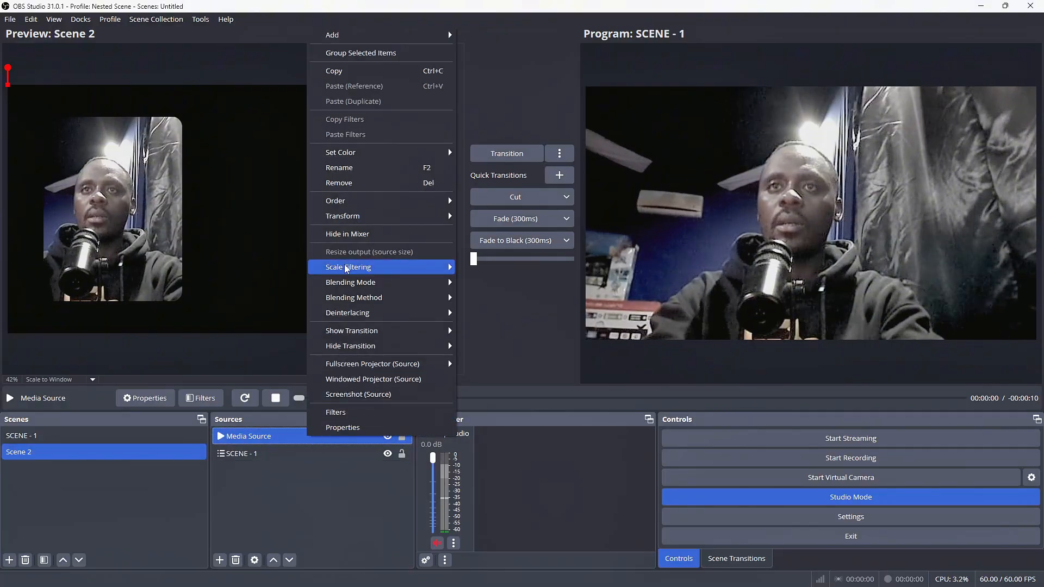
{"action": "mouse_move", "coordinate": [348, 226]}
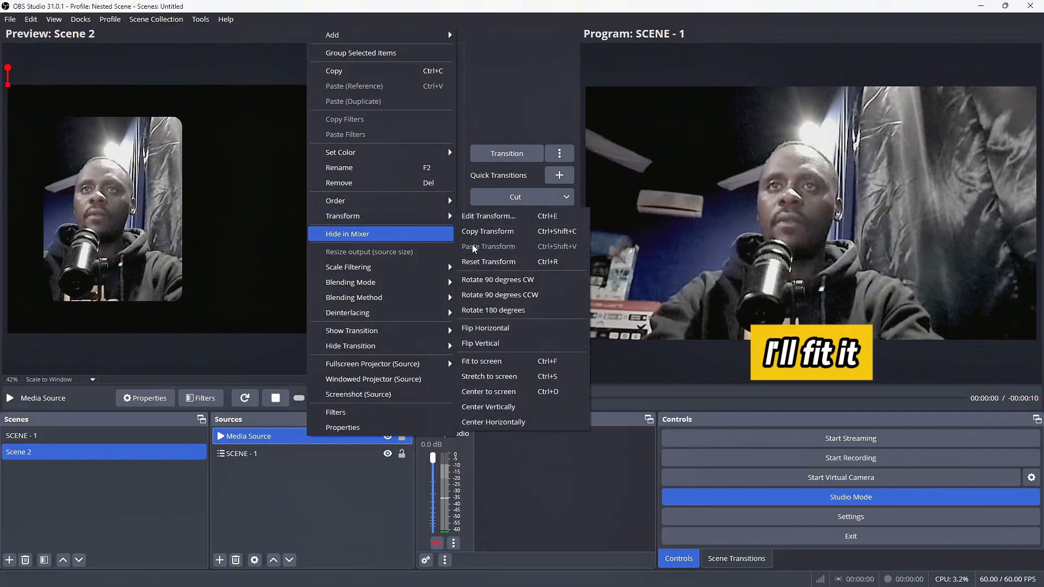
{"action": "left_click", "coordinate": [490, 365]}
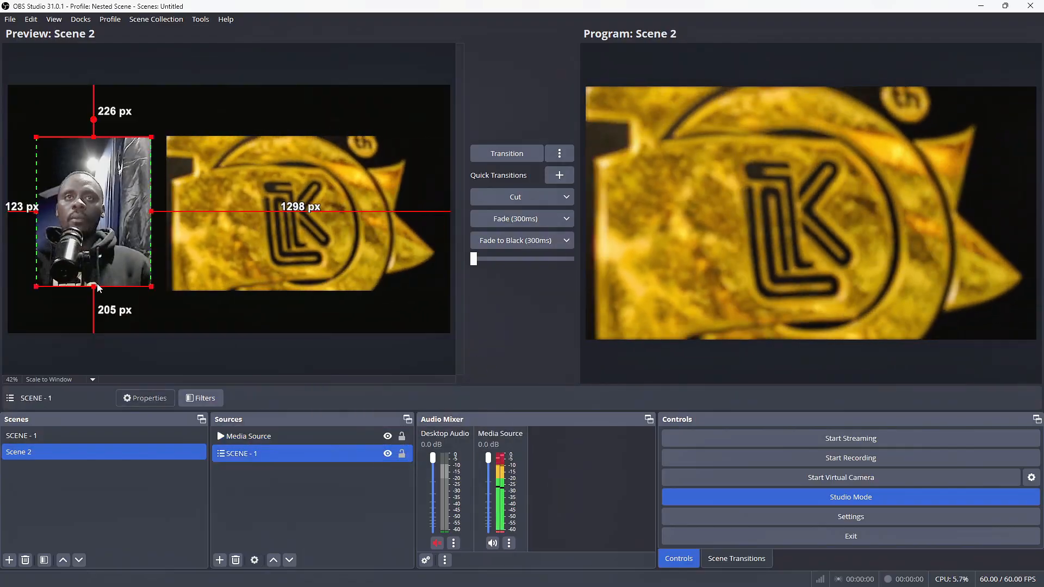
- Enlarge the nested SCENE - 1 source slightly to match the video's bottom edge, then center it vertically on the canvas
{"action": "left_click_drag", "start_coordinate": [96, 287], "coordinate": [94, 291]}
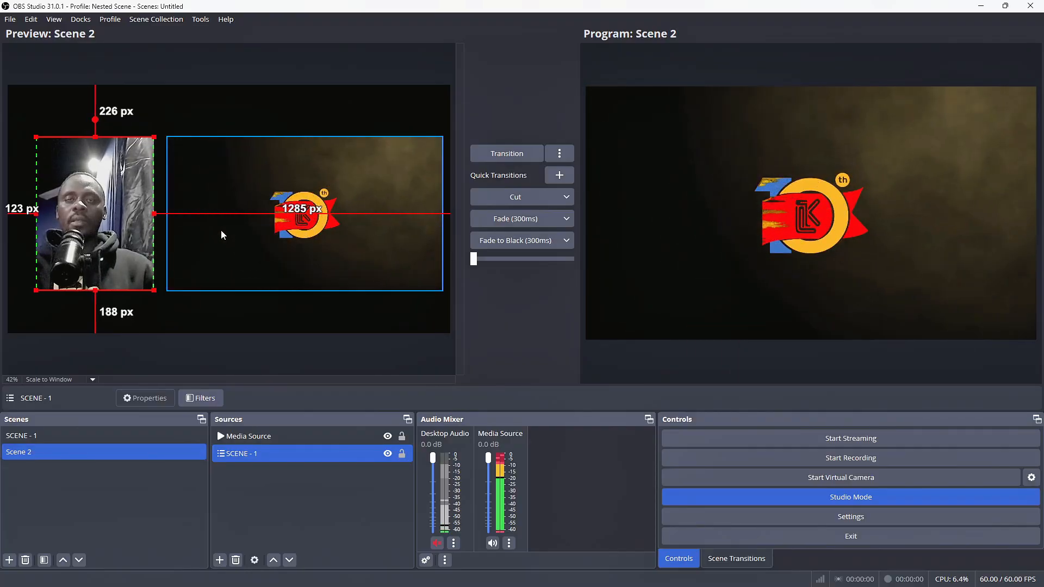
{"action": "right_click", "coordinate": [131, 233]}
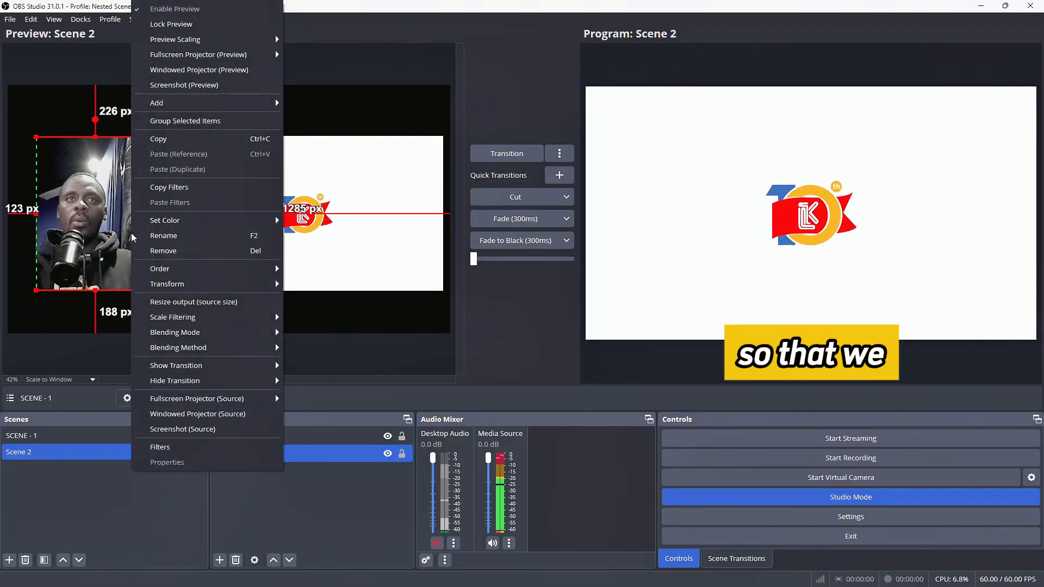
{"action": "mouse_move", "coordinate": [174, 285]}
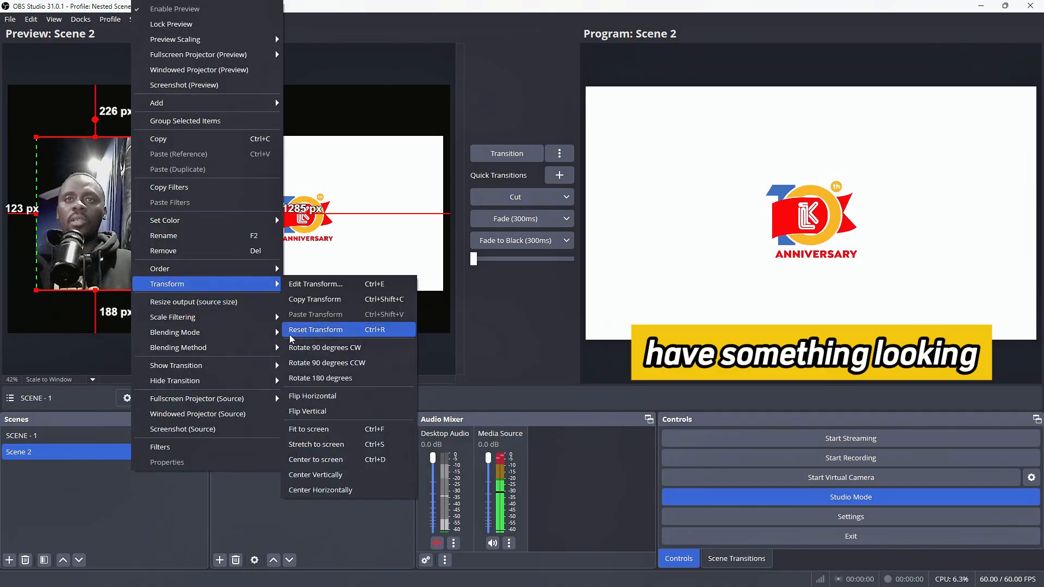
{"action": "left_click", "coordinate": [320, 475]}
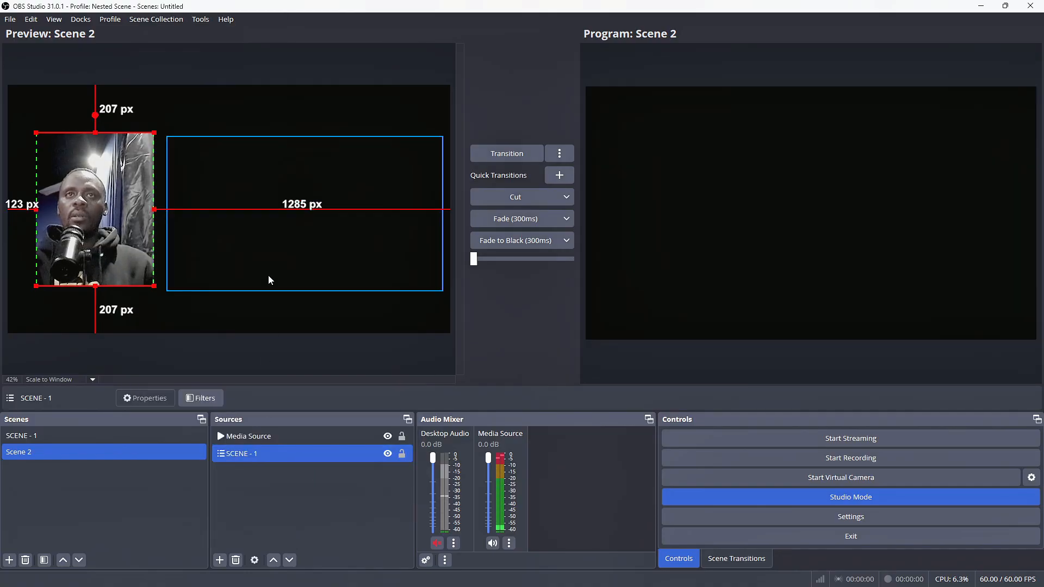
- Center the Media Source vertically so it lines up with the camera source
{"action": "left_click", "coordinate": [268, 272]}
{"action": "right_click", "coordinate": [268, 271]}
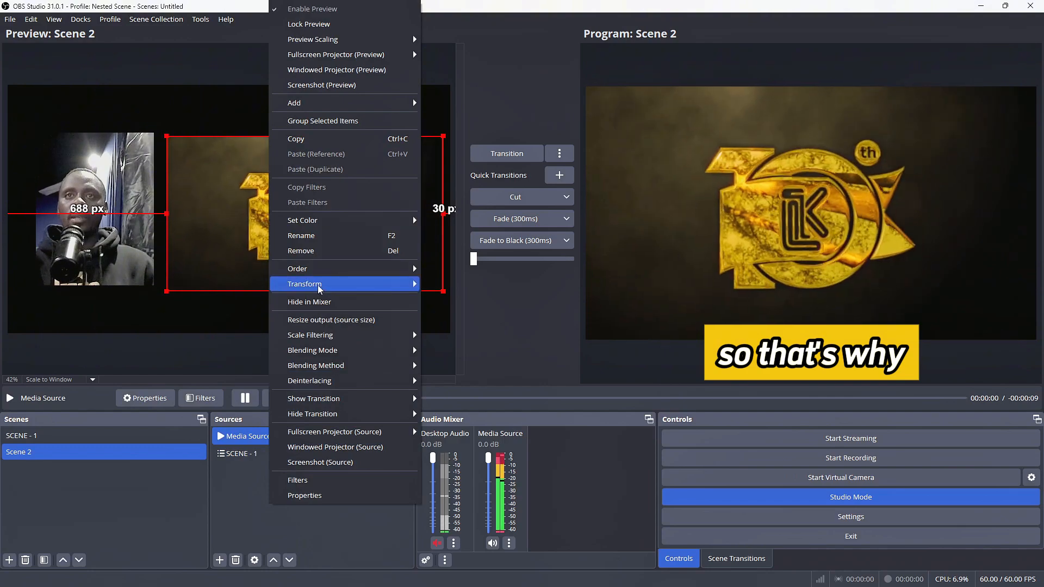
{"action": "mouse_move", "coordinate": [305, 284]}
{"action": "left_click", "coordinate": [457, 475]}
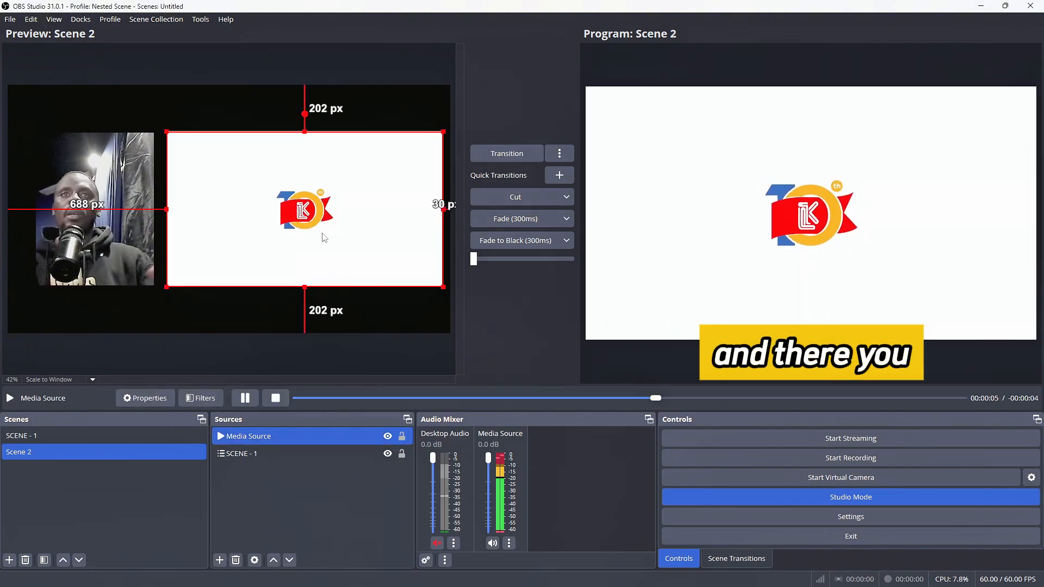
- Open the filters of the nested SCENE - 1 source
{"action": "left_click", "coordinate": [111, 258]}
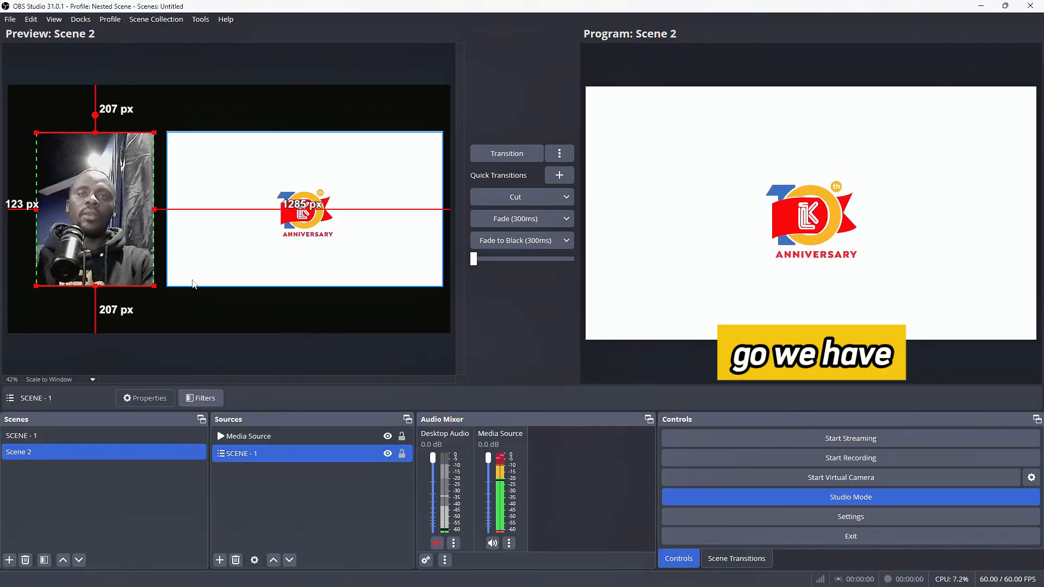
{"action": "right_click", "coordinate": [241, 455]}
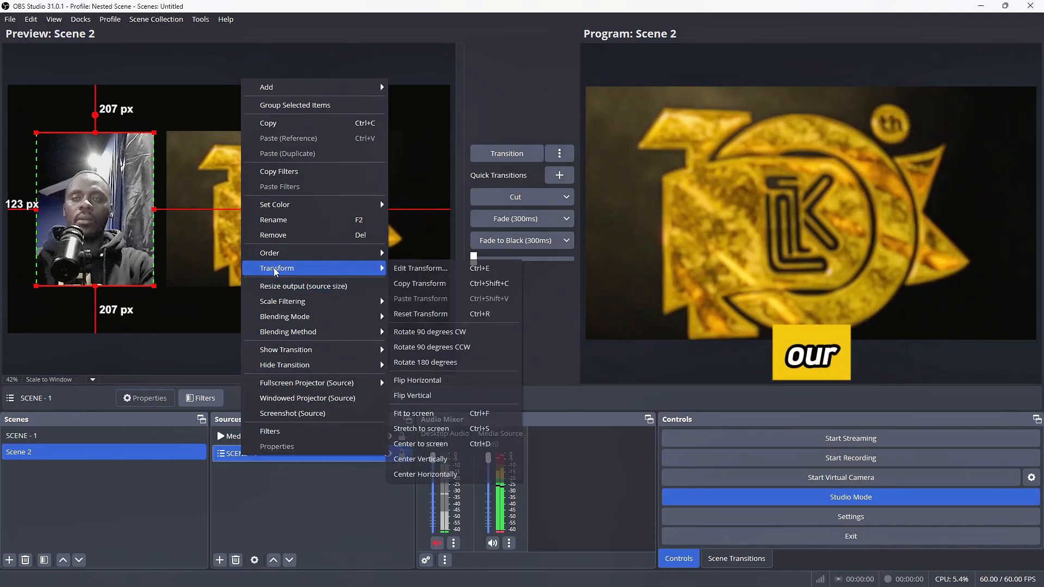
{"action": "left_click", "coordinate": [270, 432]}
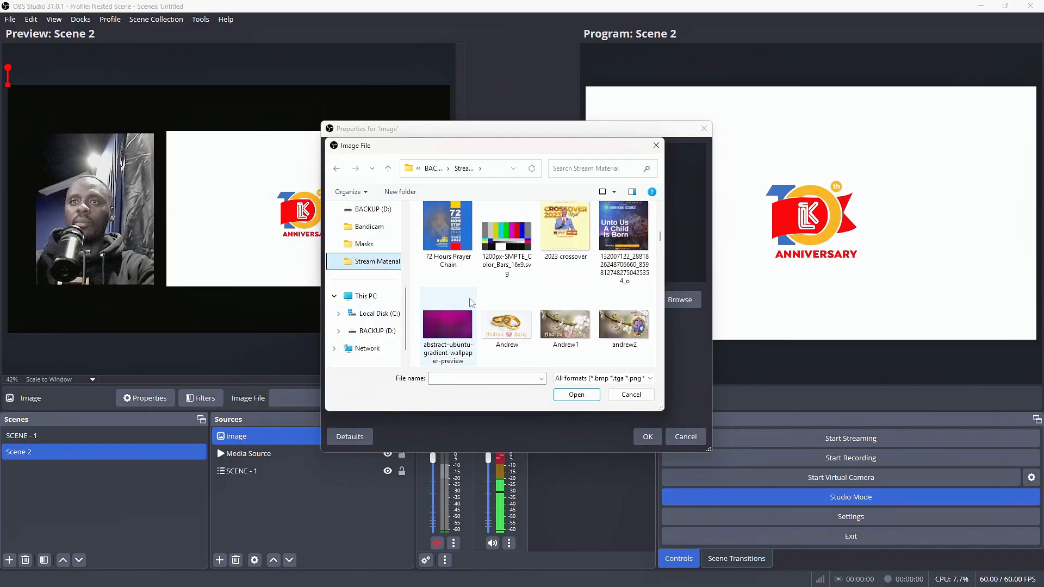
- Add abstract-ubuntu-gradient-wallpaper-preview.jpg from Stream Material as an Image source and fit it to the screen
{"action": "scroll", "coordinate": [472, 303], "scroll_direction": "down", "scroll_amount": 1}
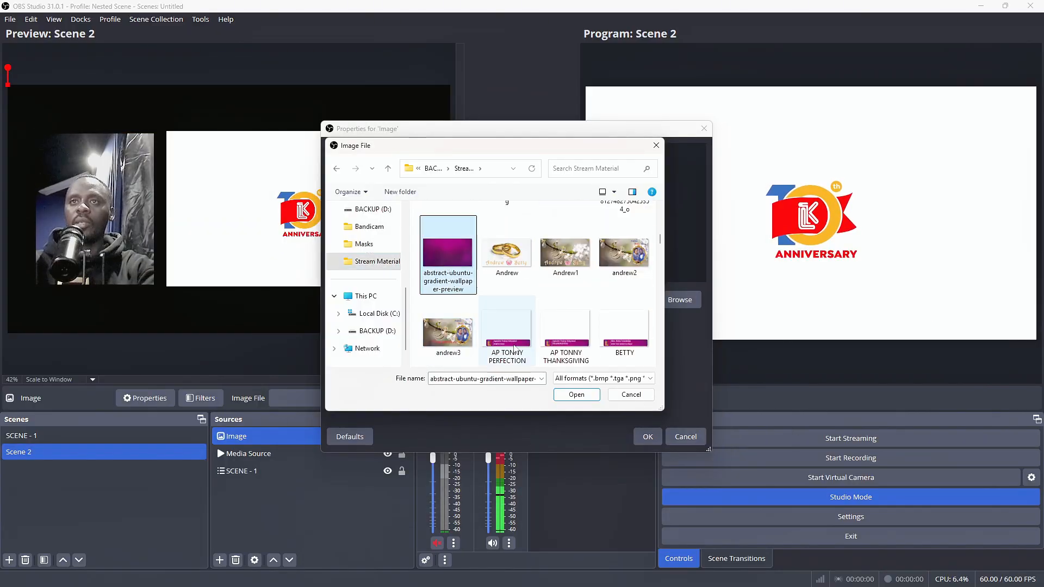
{"action": "left_click", "coordinate": [562, 396]}
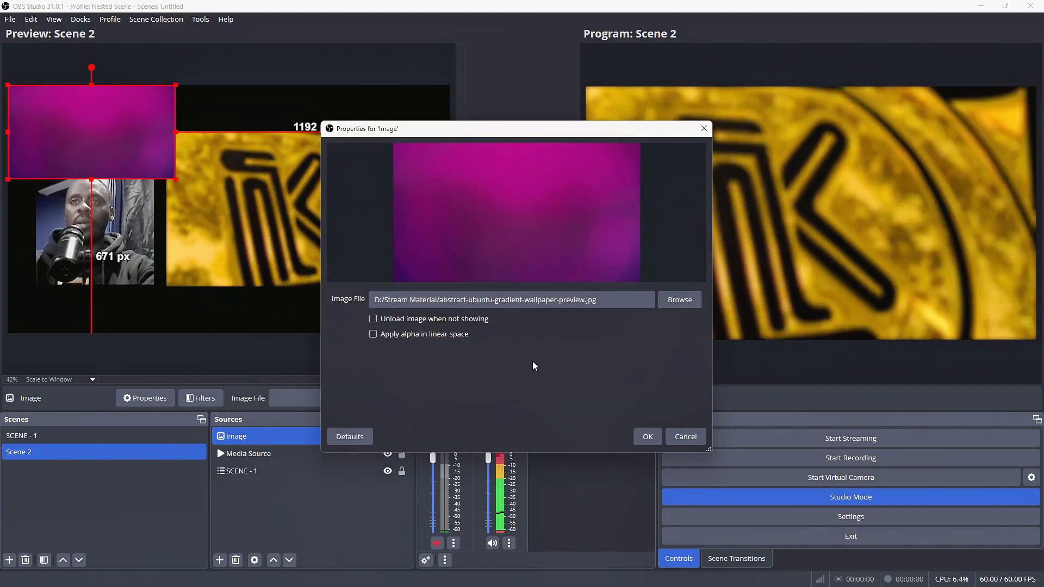
{"action": "left_click", "coordinate": [640, 435]}
{"action": "right_click", "coordinate": [97, 135]}
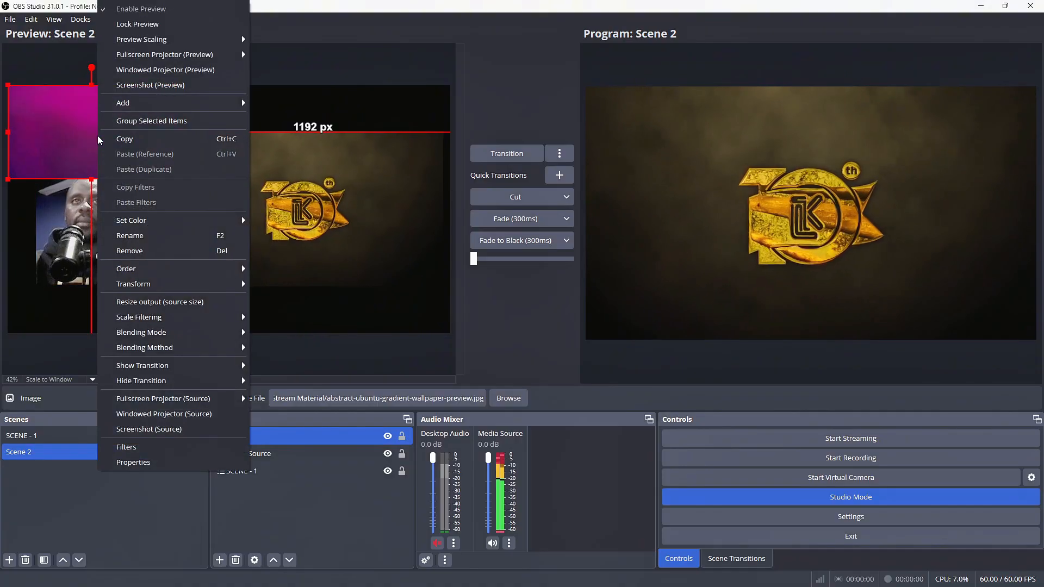
{"action": "mouse_move", "coordinate": [136, 284]}
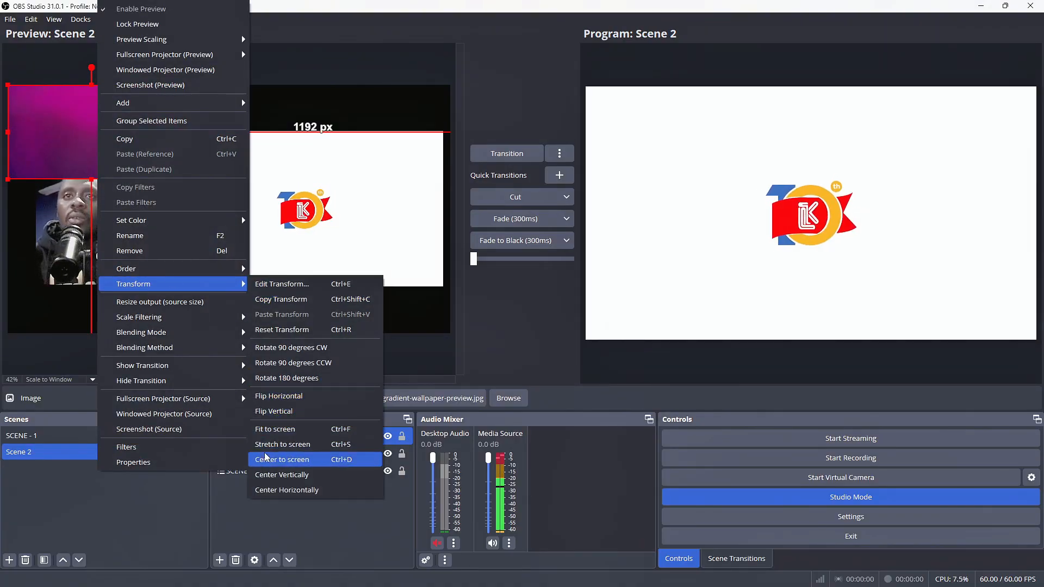
{"action": "left_click", "coordinate": [276, 430]}
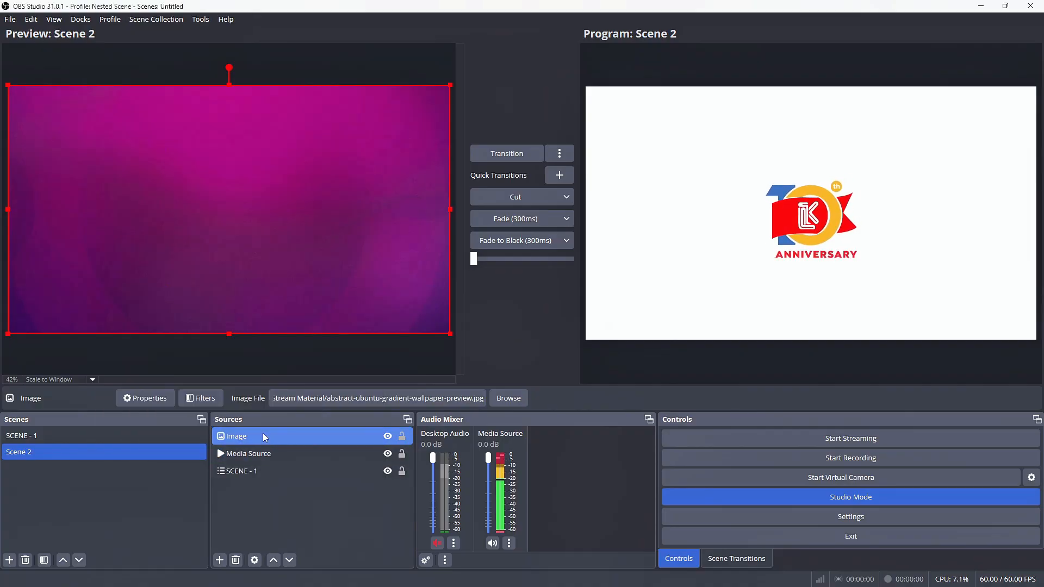
- Move the Image source beneath Media Source and SCENE - 1 as the background, and transition the updated Scene 2 to the program output
{"action": "left_click", "coordinate": [296, 455]}
{"action": "left_click_drag", "start_coordinate": [283, 439], "coordinate": [280, 495]}
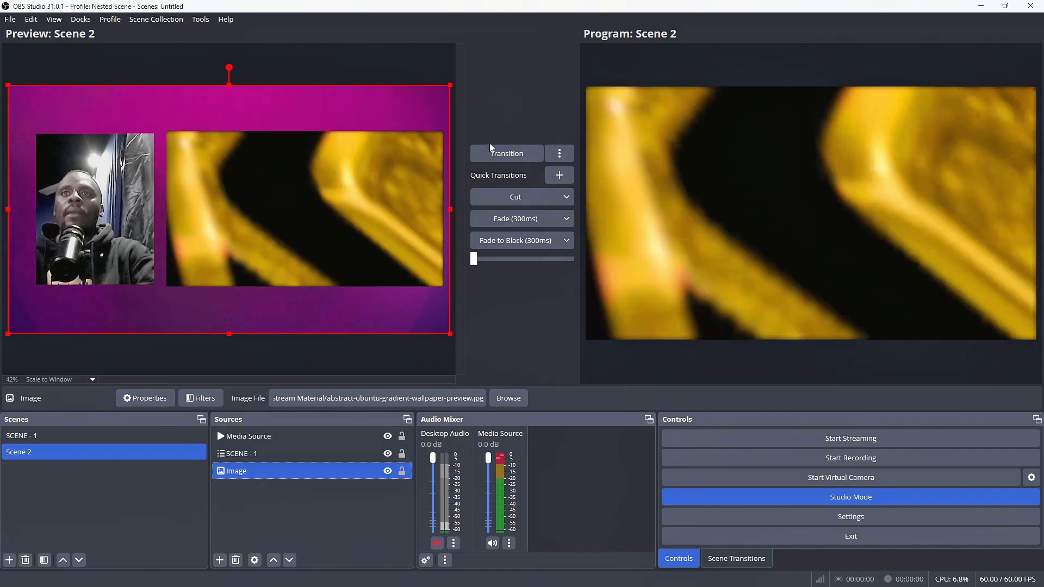
{"action": "left_click", "coordinate": [518, 157]}
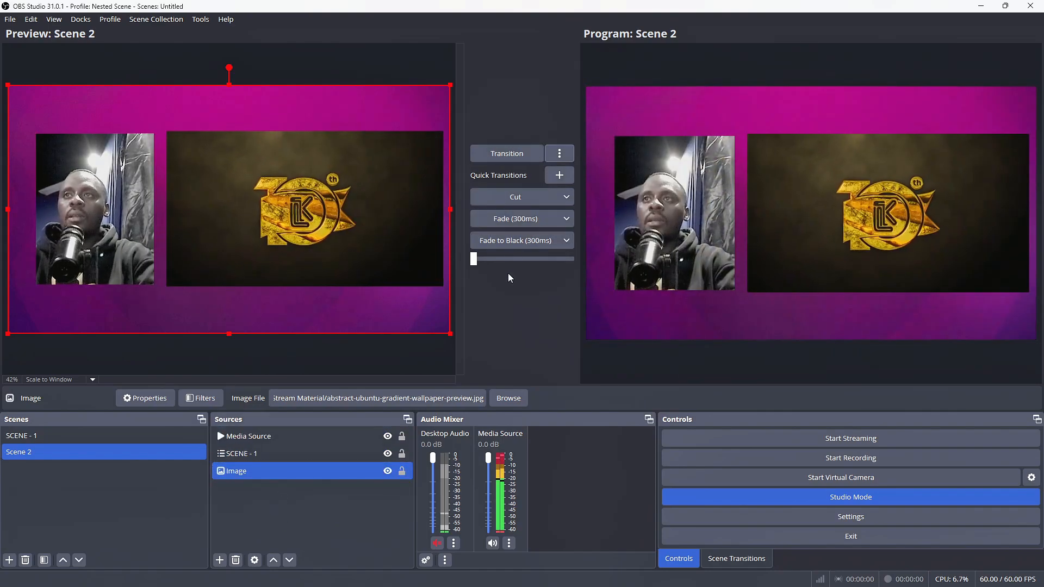
- Nudge the nested SCENE - 1 source horizontally until it sits 70 px from the left edge of the canvas
{"action": "left_click", "coordinate": [233, 520]}
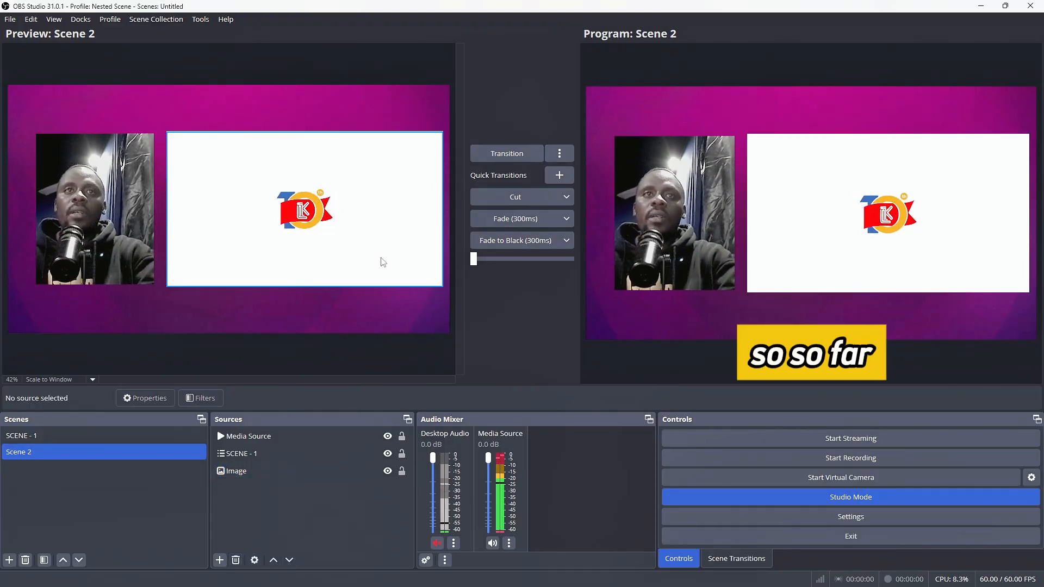
{"action": "left_click", "coordinate": [98, 266]}
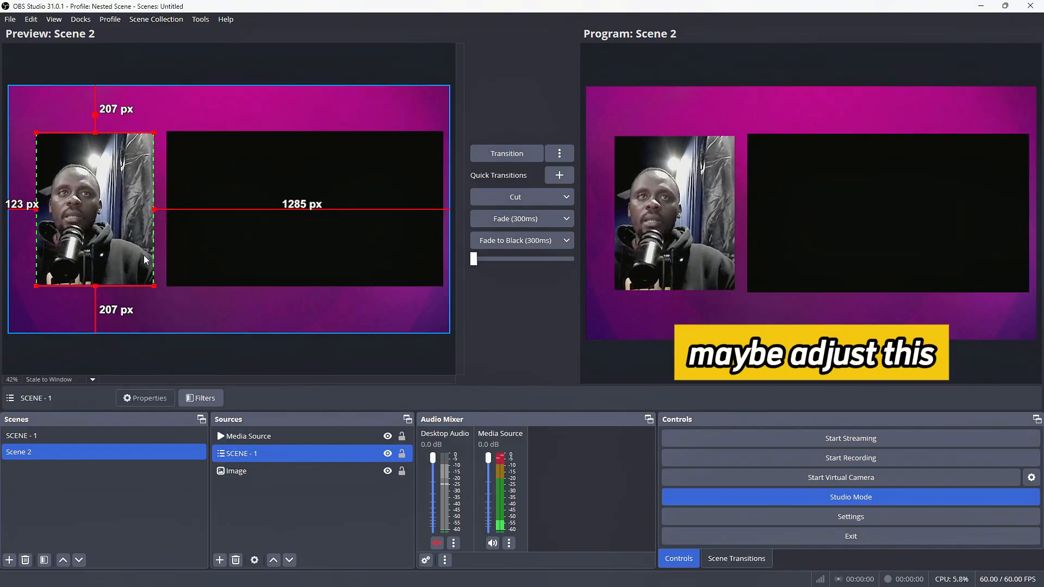
{"action": "key", "text": "Left"}
{"action": "key", "text": "Left"}
{"action": "key", "text": "Left"}
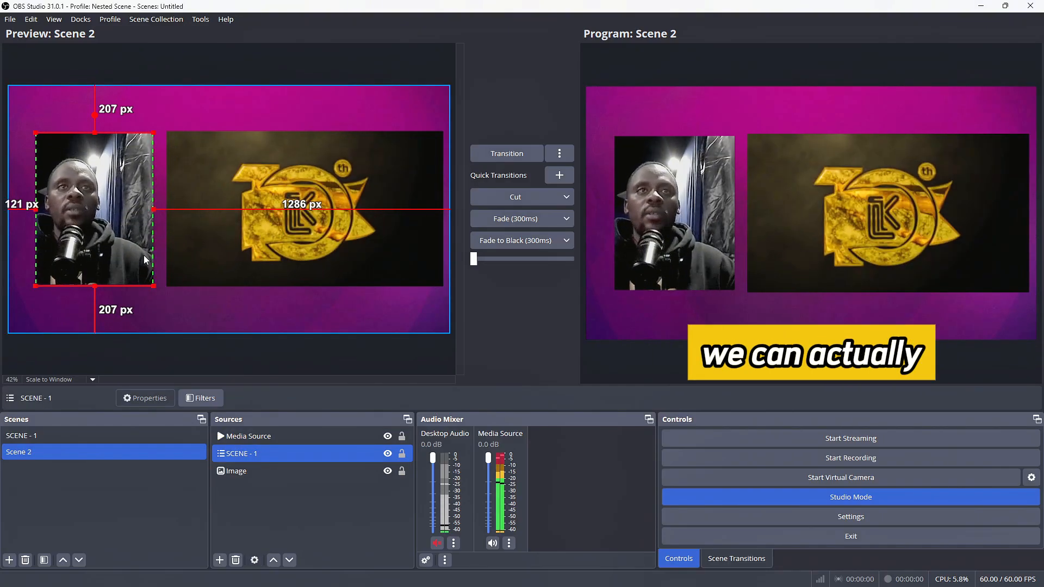
{"action": "key", "text": "Left"}
{"action": "key", "text": "Left"}
{"action": "key", "text": "Left"}
{"action": "key", "text": "Left"}
{"action": "key", "text": "Left"}
{"action": "key", "text": "Left"}
{"action": "key", "text": "Left"}
{"action": "key", "text": "Left"}
{"action": "key", "text": "Left"}
{"action": "key", "text": "Left"}
{"action": "key", "text": "Left"}
{"action": "key", "text": "Left"}
{"action": "key", "text": "Left"}
{"action": "key", "text": "Left"}
{"action": "key", "text": "Left"}
{"action": "key", "text": "Left"}
{"action": "key", "text": "Left"}
{"action": "key", "text": "Left"}
{"action": "key", "text": "Left"}
{"action": "key", "text": "Left"}
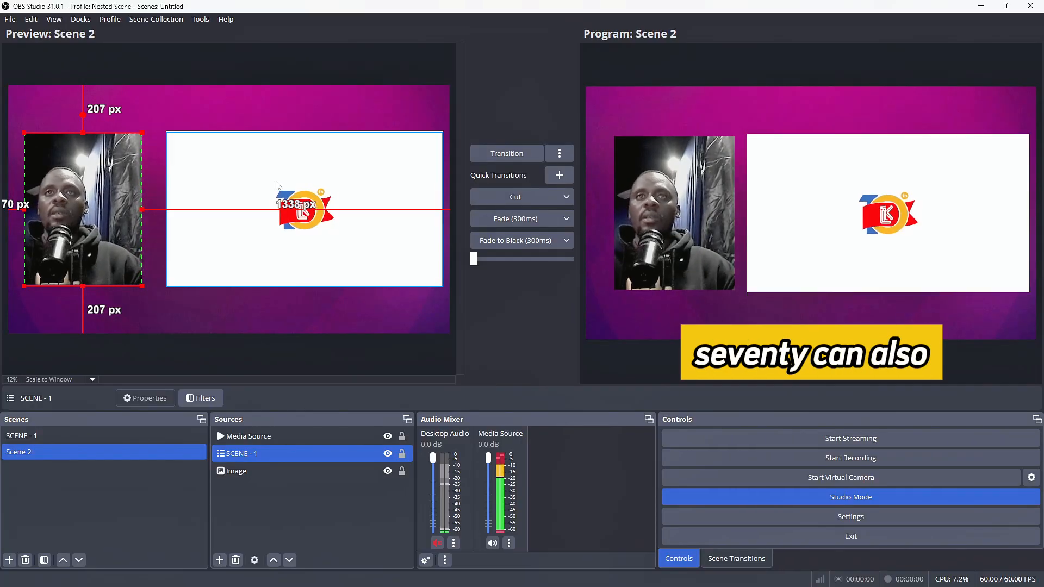
- Nudge the Media Source horizontally until it sits 71 px from the right edge of the canvas
{"action": "left_click", "coordinate": [277, 186]}
{"action": "key", "text": "Left"}
{"action": "key", "text": "Left"}
{"action": "key", "text": "Left"}
{"action": "key", "text": "Left"}
{"action": "key", "text": "Left"}
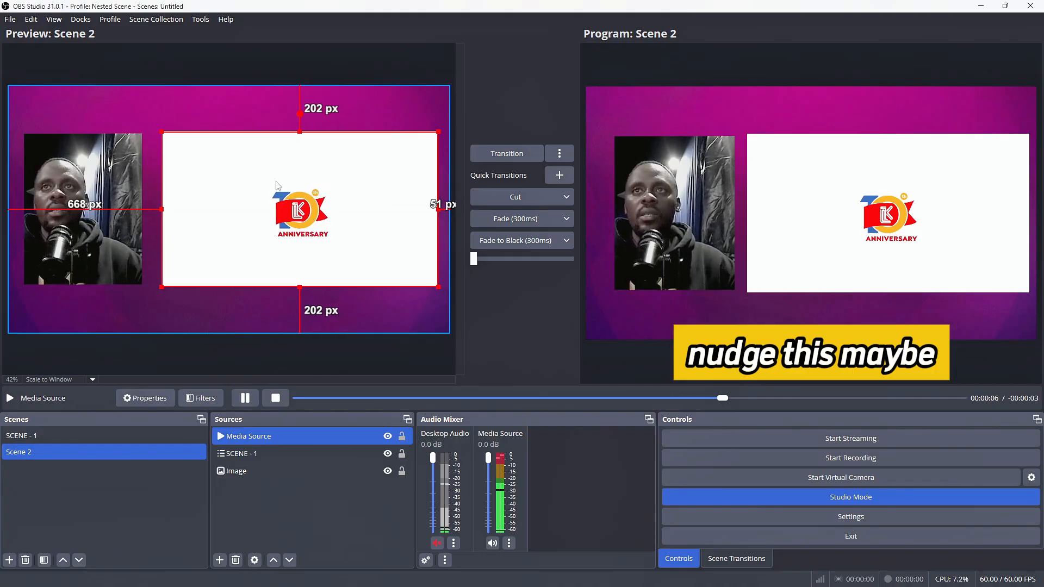
{"action": "key", "text": "Left"}
{"action": "key", "text": "Left"}
{"action": "key", "text": "Left"}
{"action": "key", "text": "Left"}
{"action": "key", "text": "Left"}
{"action": "key", "text": "Left"}
{"action": "key", "text": "Left"}
{"action": "key", "text": "Left"}
{"action": "key", "text": "Left"}
{"action": "key", "text": "Left"}
{"action": "key", "text": "Left"}
{"action": "key", "text": "Left"}
{"action": "key", "text": "Left"}
{"action": "key", "text": "Left"}
{"action": "key", "text": "Left"}
{"action": "key", "text": "Left"}
{"action": "key", "text": "Left"}
{"action": "key", "text": "Left"}
{"action": "key", "text": "Left"}
{"action": "key", "text": "Left"}
{"action": "key", "text": "Right"}
{"action": "key", "text": "Right"}
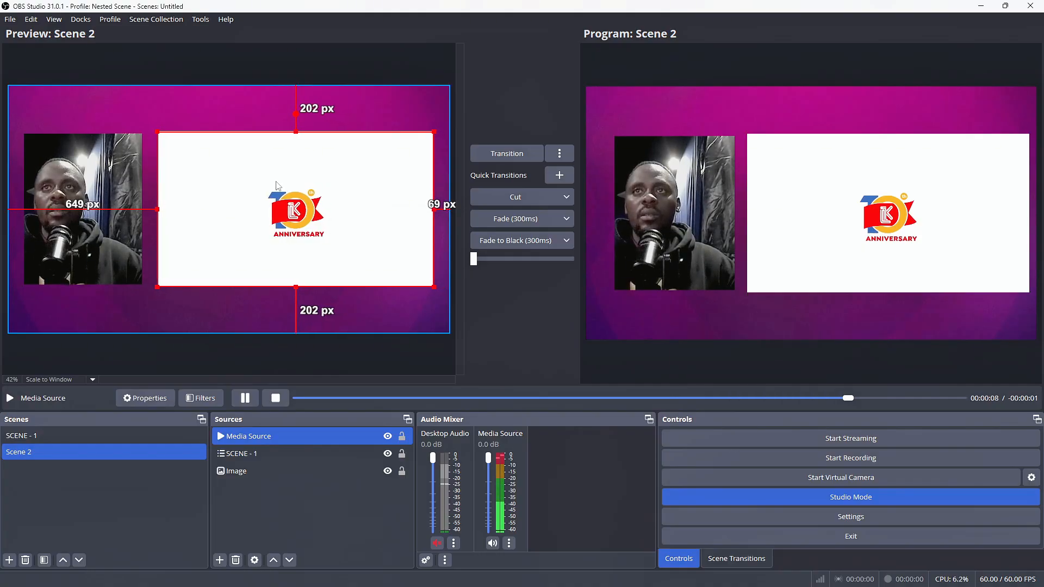
{"action": "key", "text": "Left"}
{"action": "key", "text": "Left"}
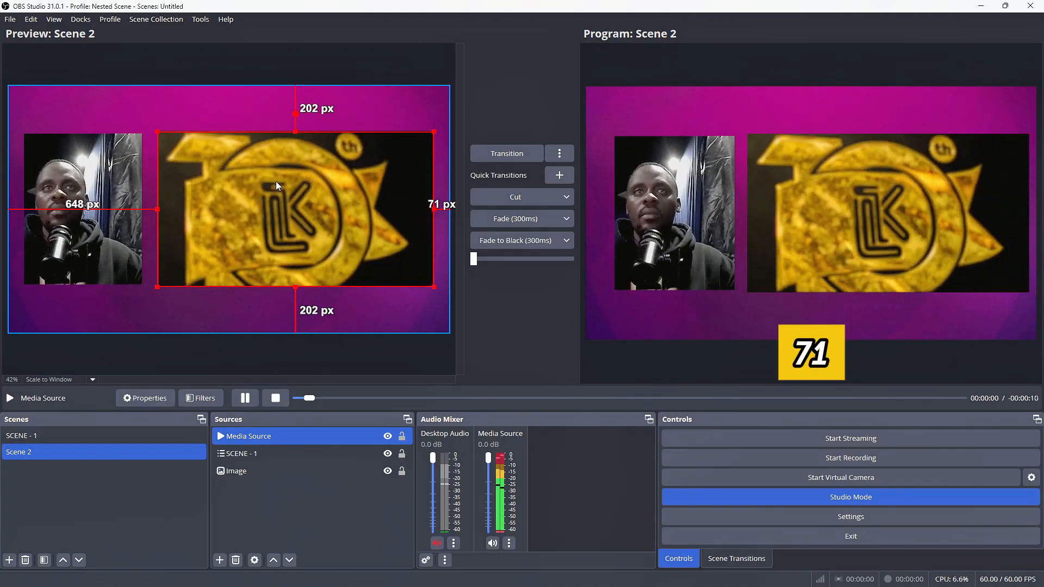
- Check the camera source's edge spacing against the video's, clear the selection and transition the rebalanced Scene 2 to the program output
{"action": "left_click", "coordinate": [126, 186]}
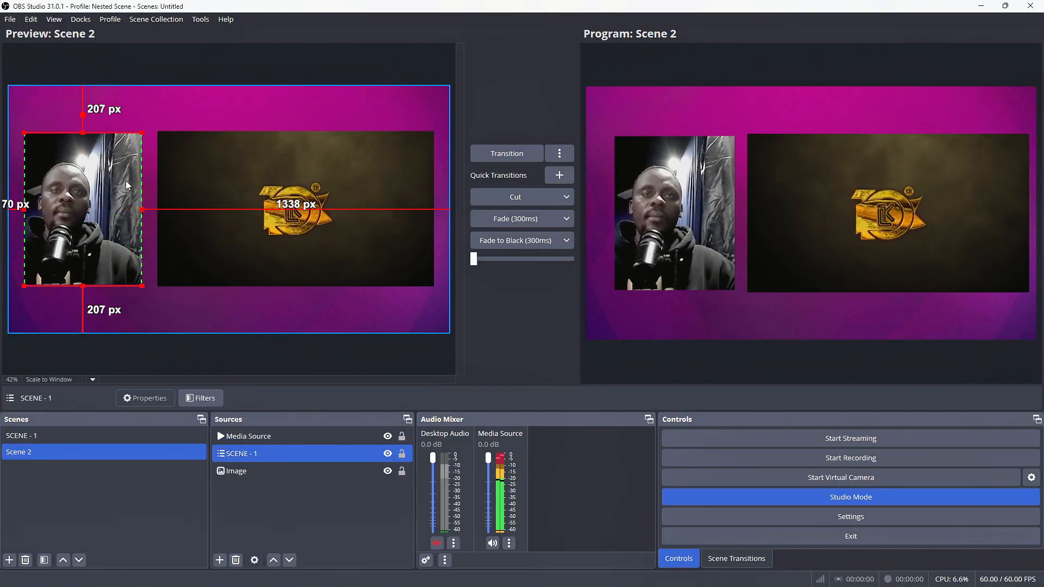
{"action": "left_click", "coordinate": [247, 366]}
{"action": "left_click", "coordinate": [507, 154]}
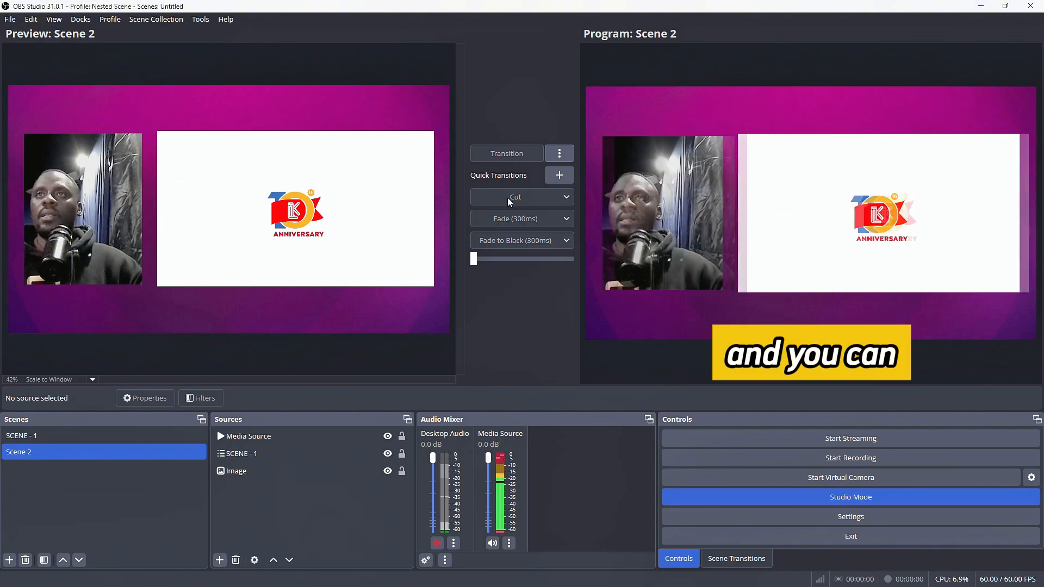